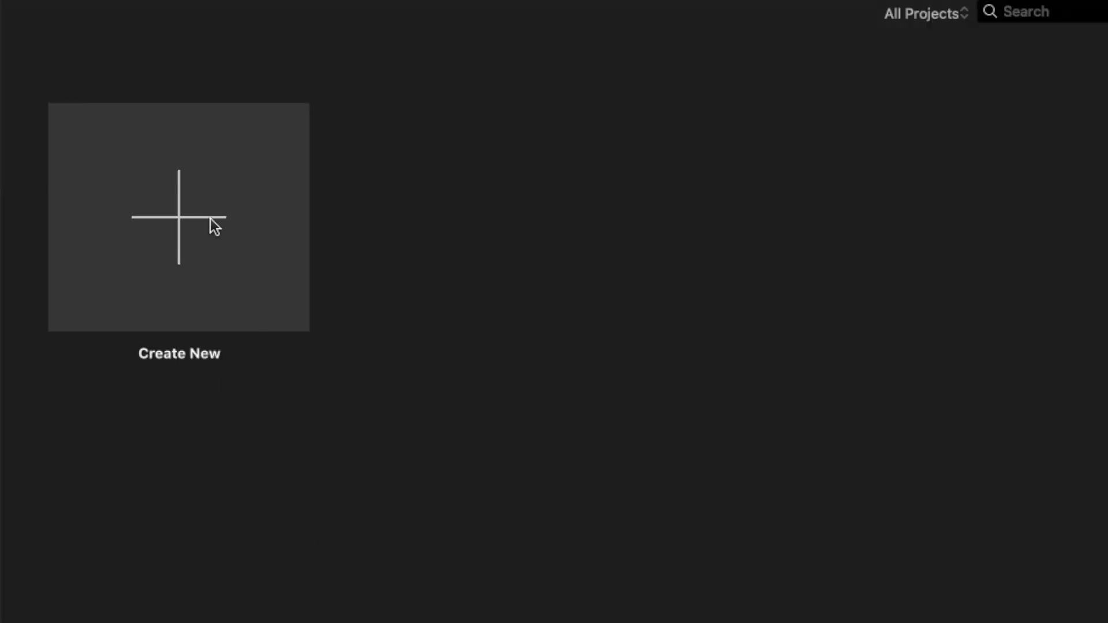
Create a new movie project and select the 9.0s spinner clip on the EOS_DIGITAL camera
left_click(212, 220)
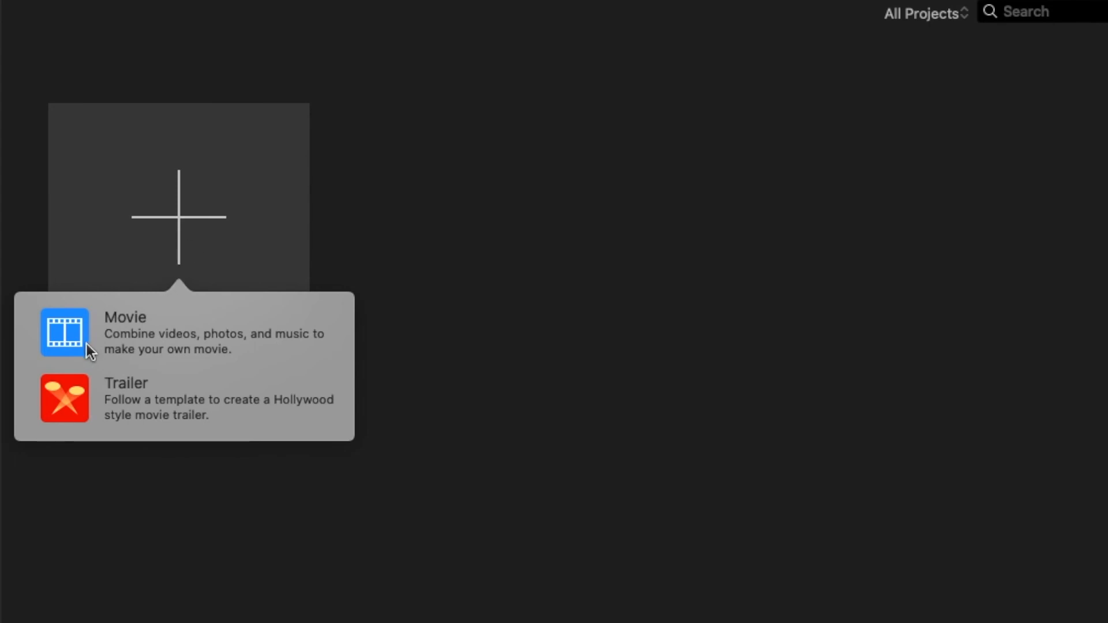
left_click(71, 348)
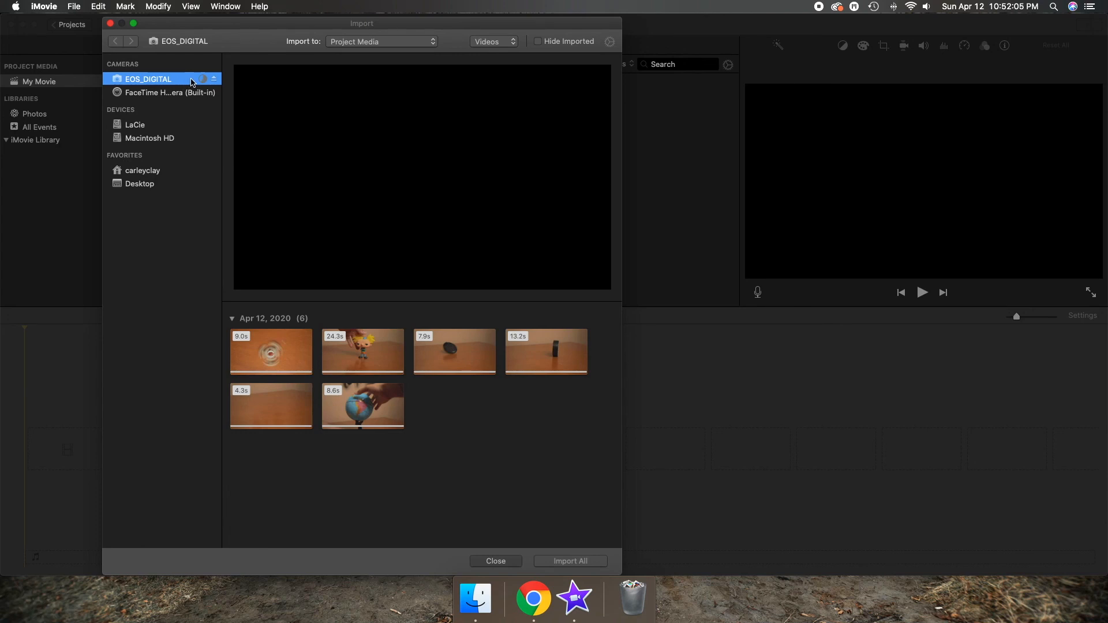
left_click(266, 361)
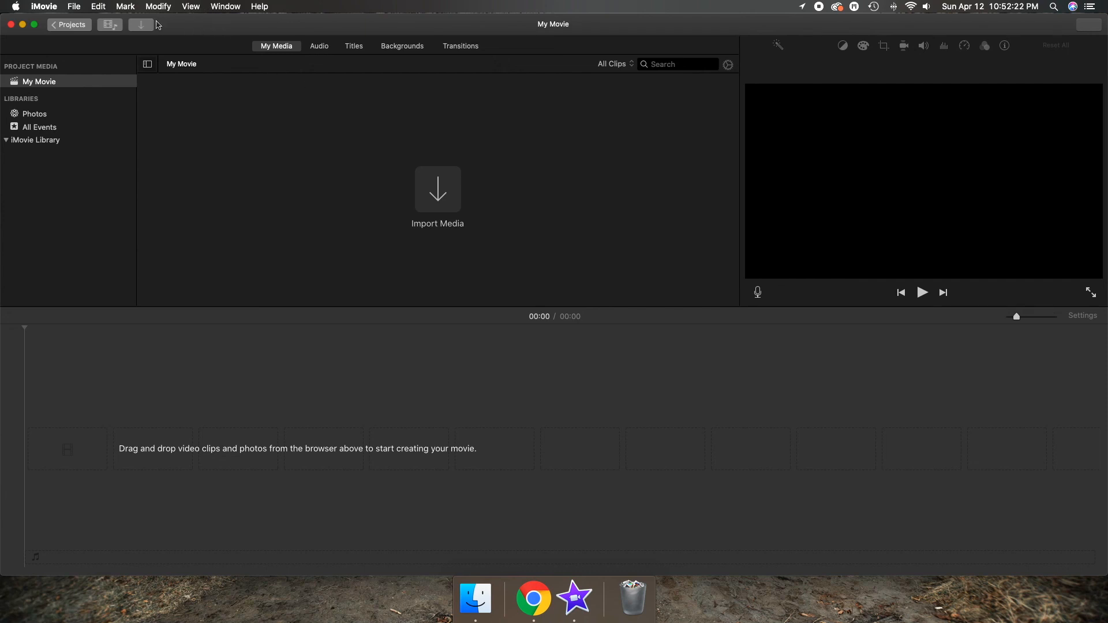
Open the media import window for the clips on the EOS_DIGITAL camera
left_click(75, 6)
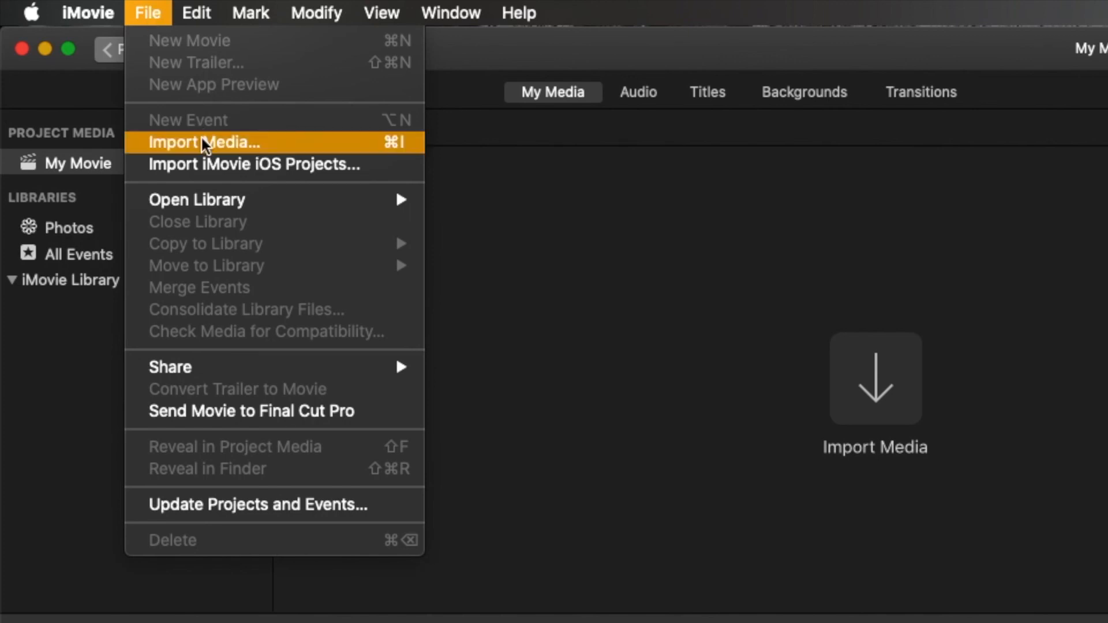
left_click(208, 143)
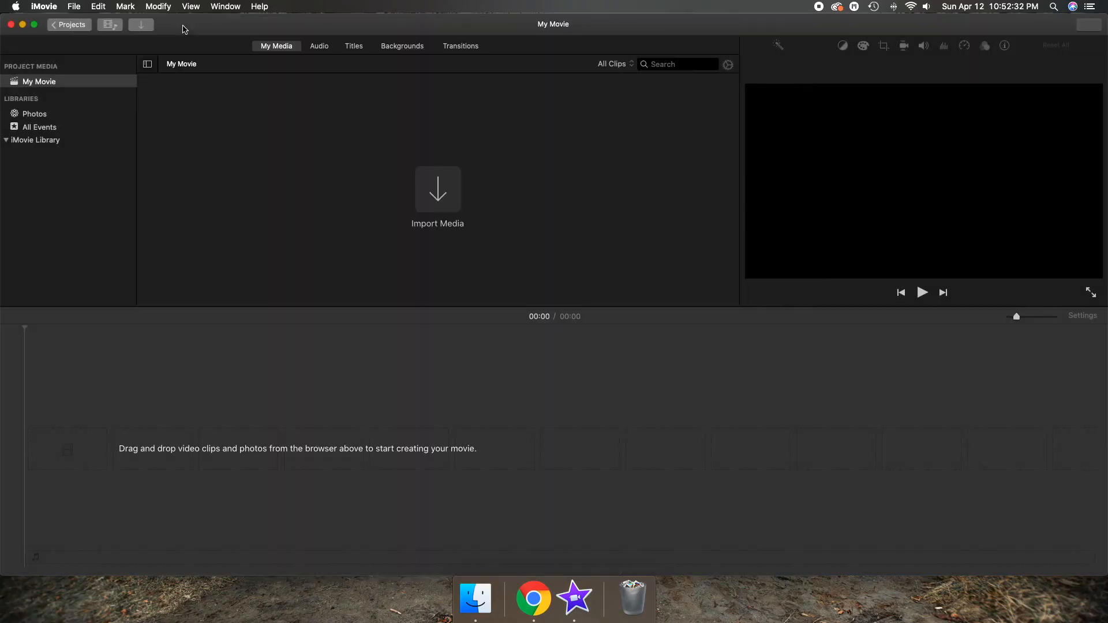
left_click(110, 23)
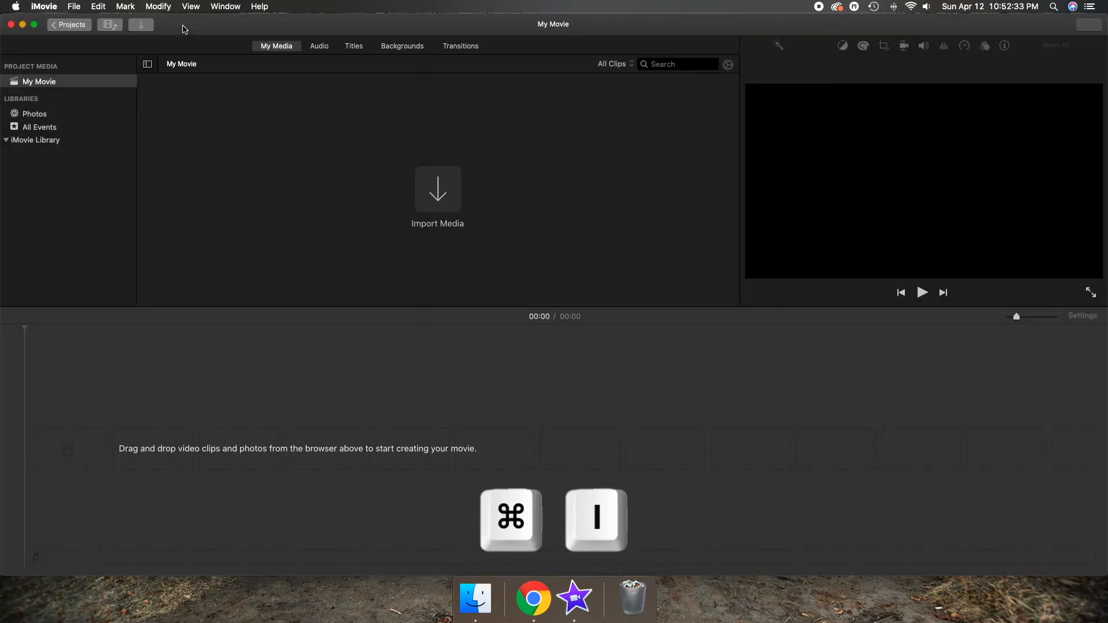
key("super+i")
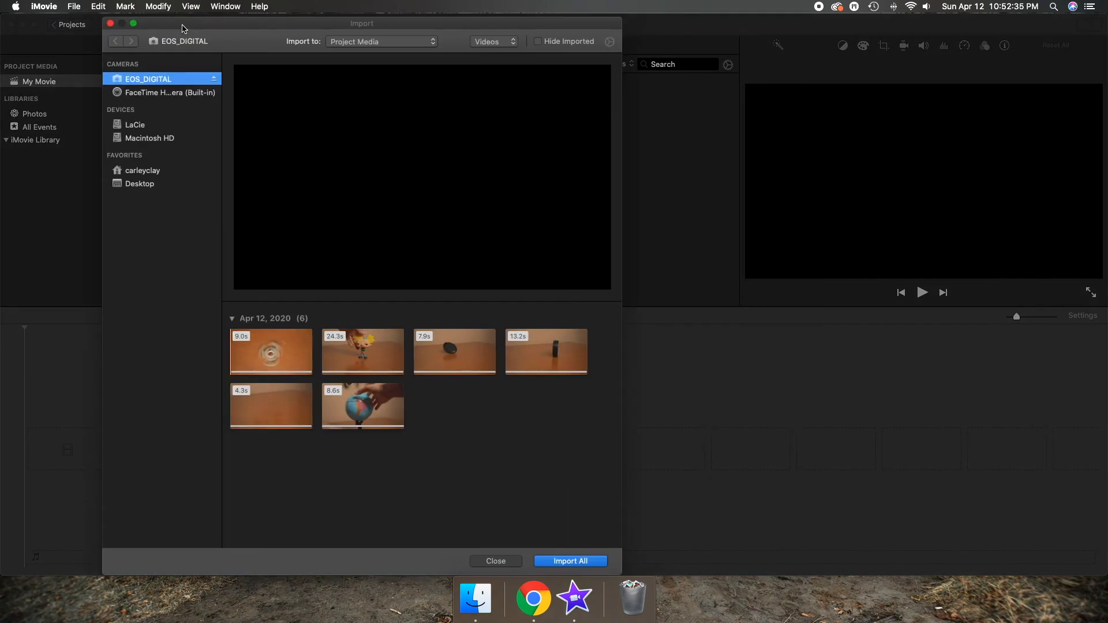
left_click(110, 23)
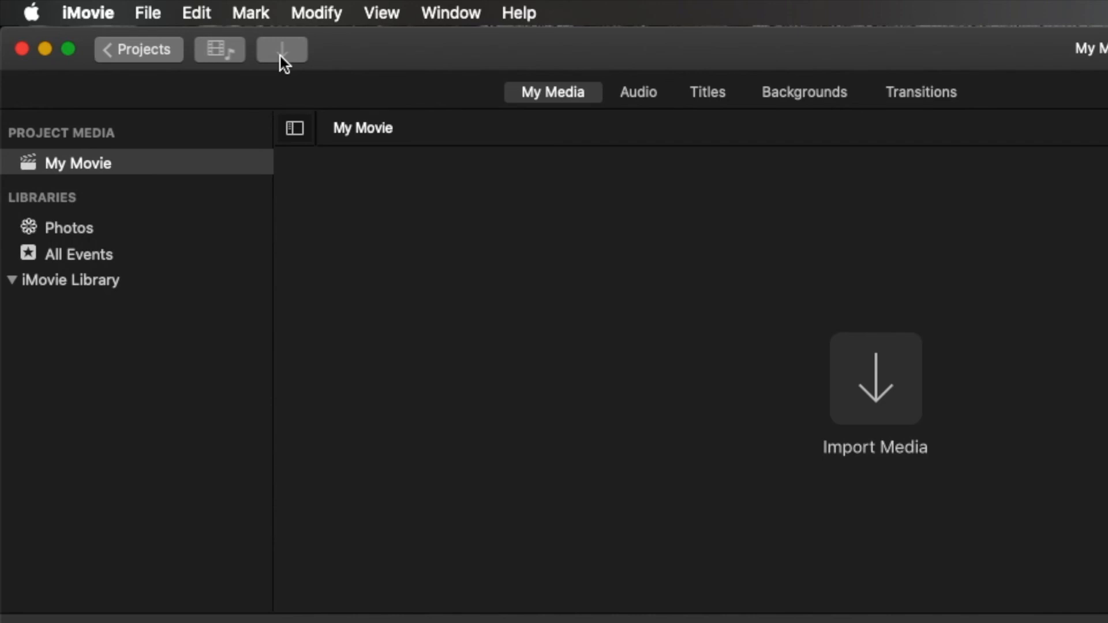
left_click(281, 52)
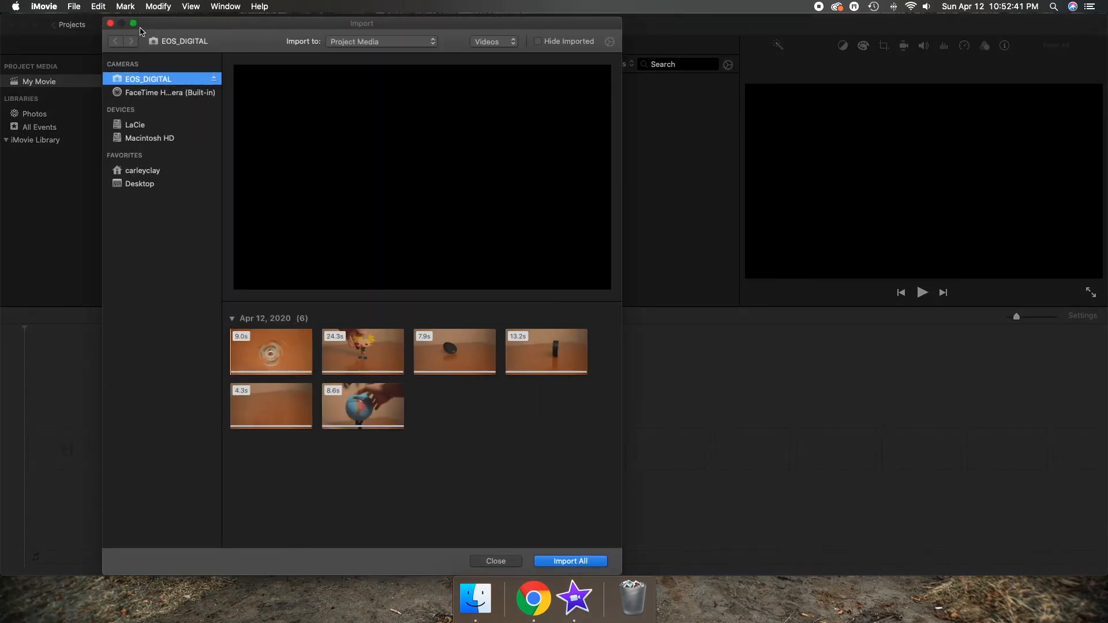
Select the whole range of Apr 12, 2020 clips from the spinner to the globe and clear the selection again
left_click(268, 352)
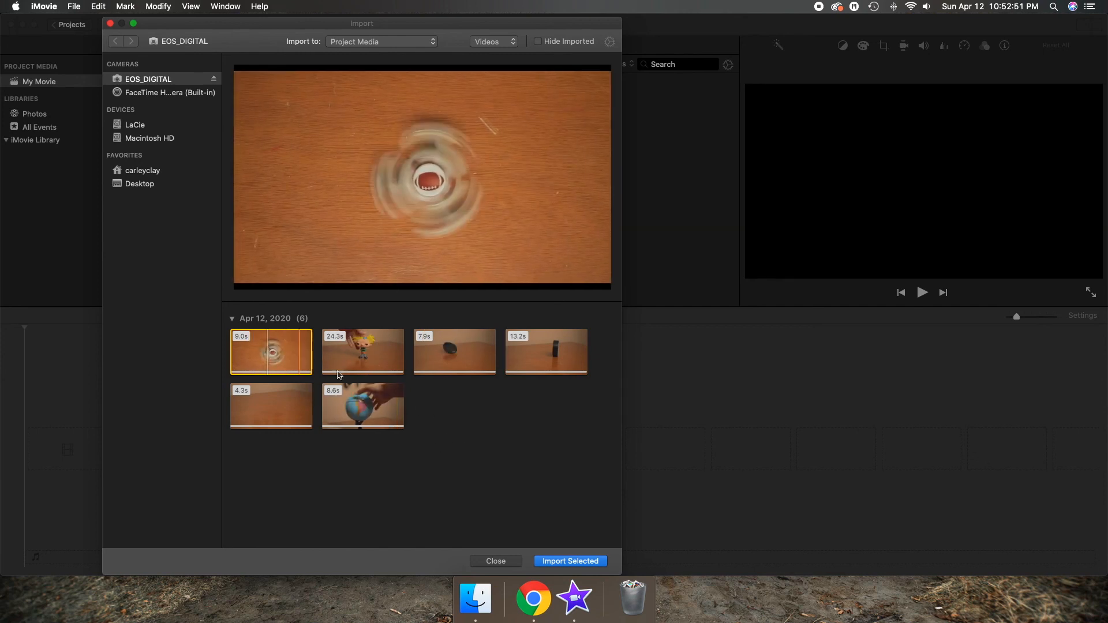
left_click(360, 398, "shift")
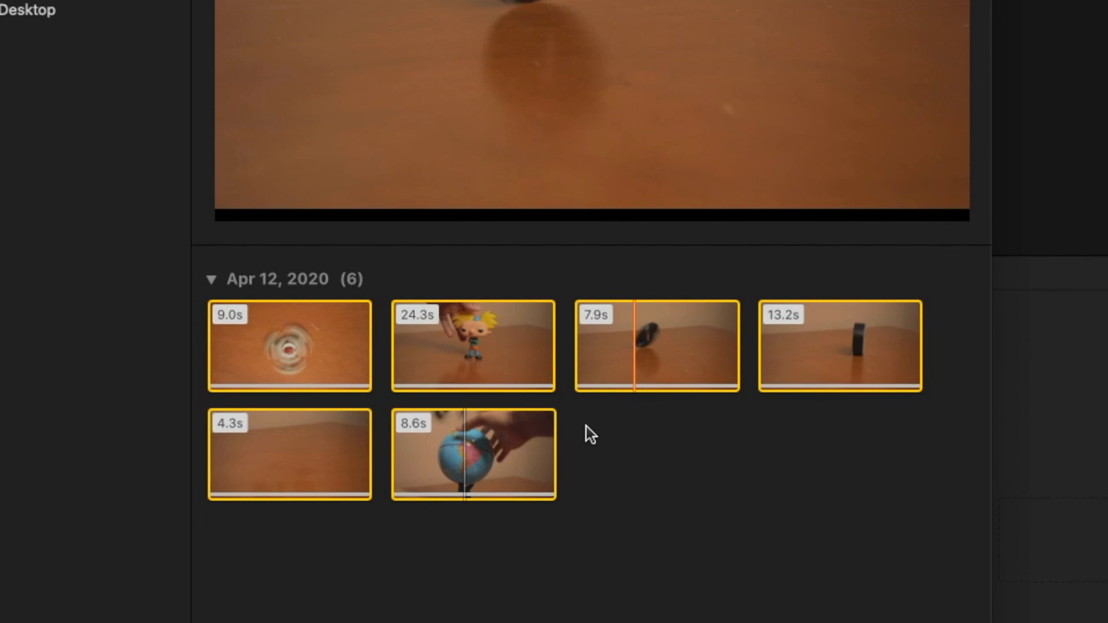
left_click(586, 427)
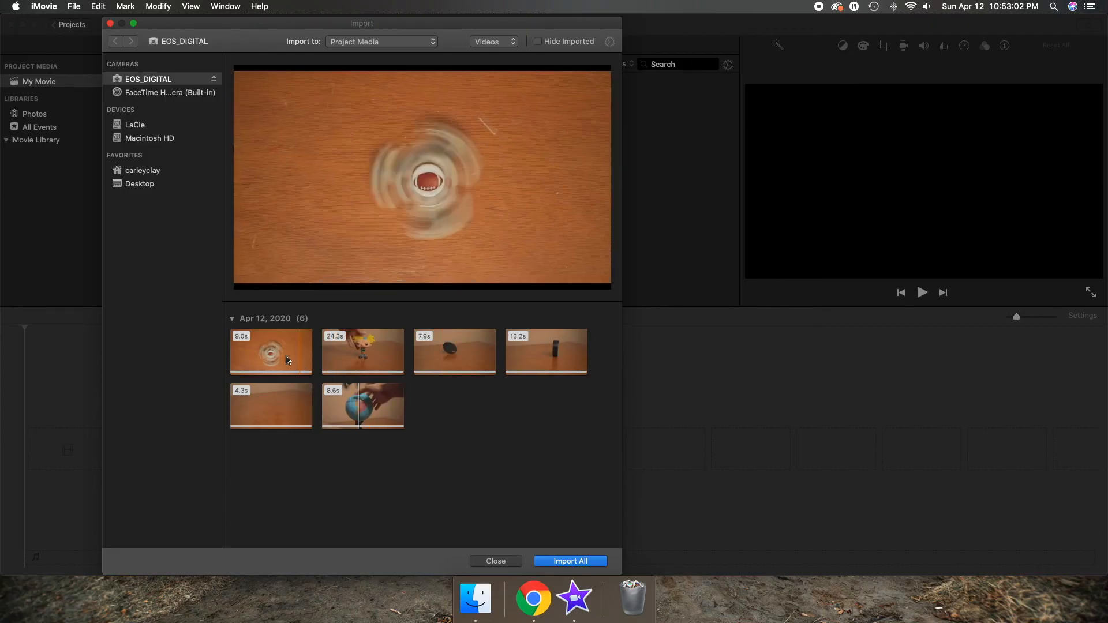
Select only the 9.0s spinner clip, the 7.9s clip and the 8.6s globe clip for import
left_click(283, 360)
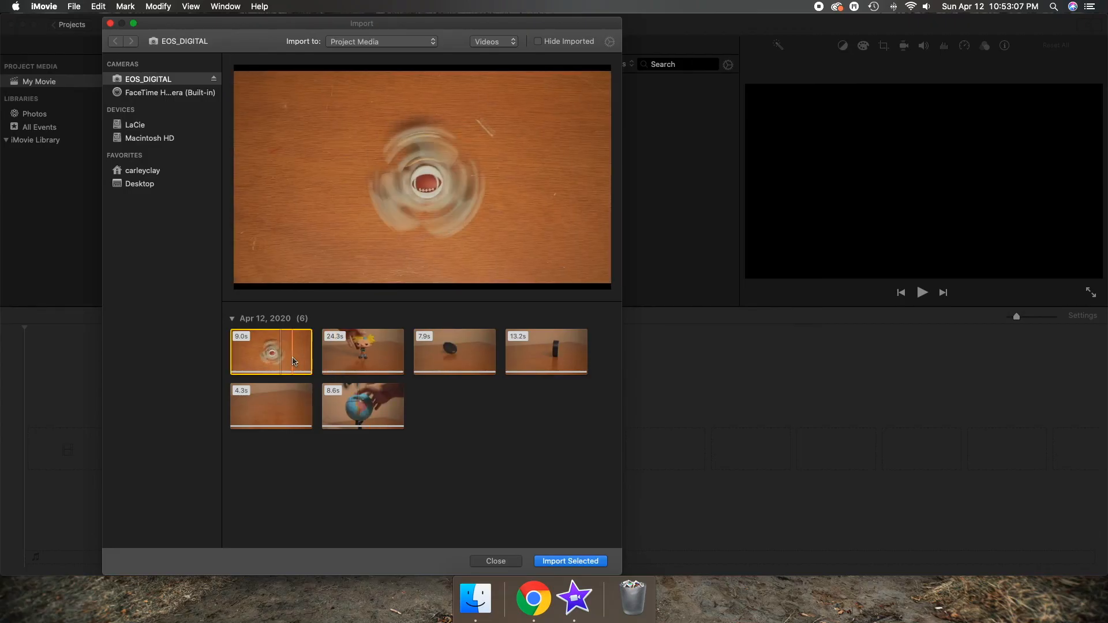
left_click(453, 361, "super")
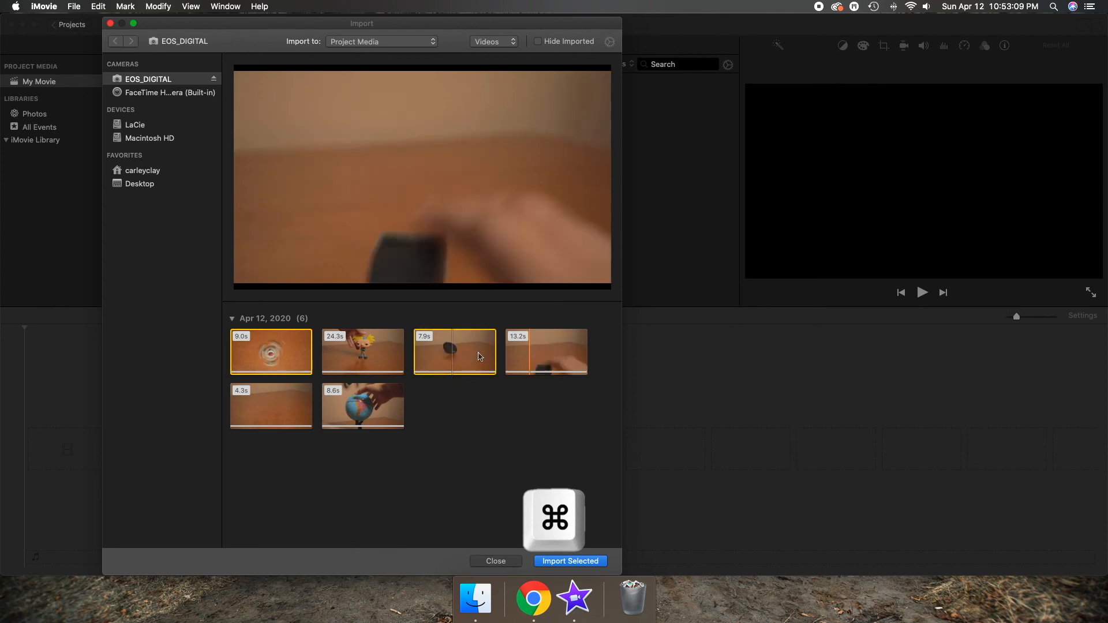
left_click(376, 406, "super")
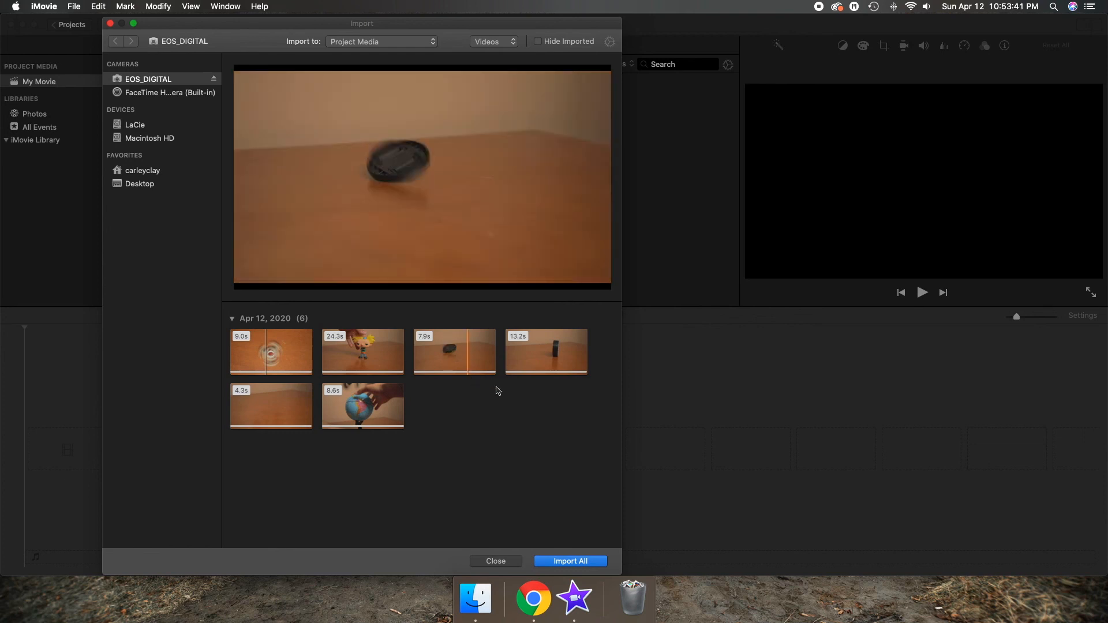
Import all six clips from EOS_DIGITAL into the project media and eject the card when the import is complete
key("super+a")
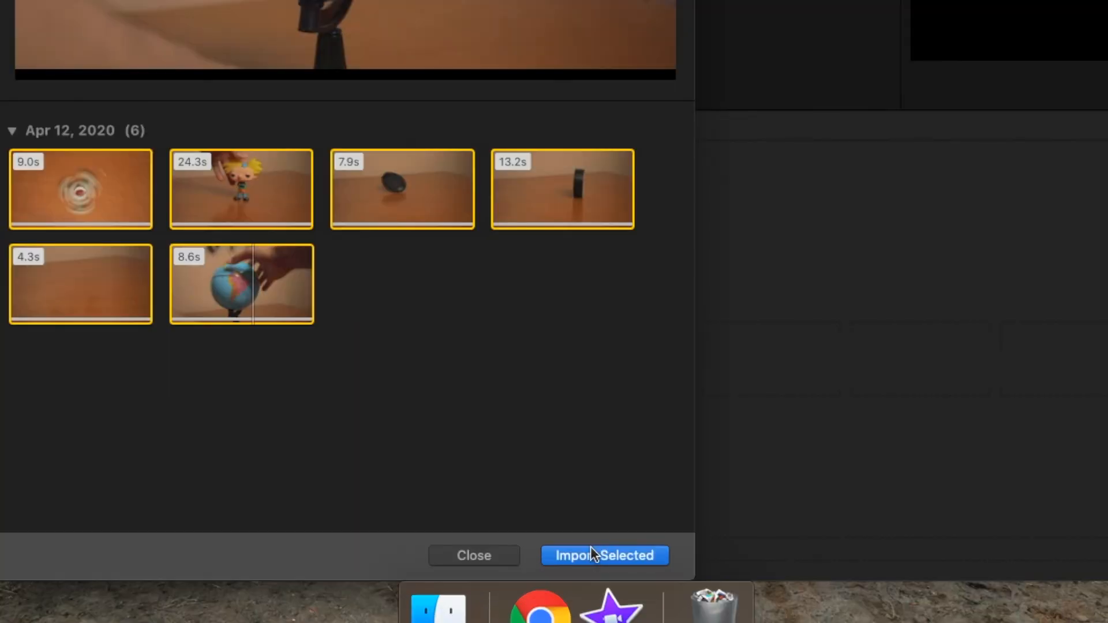
left_click(583, 553)
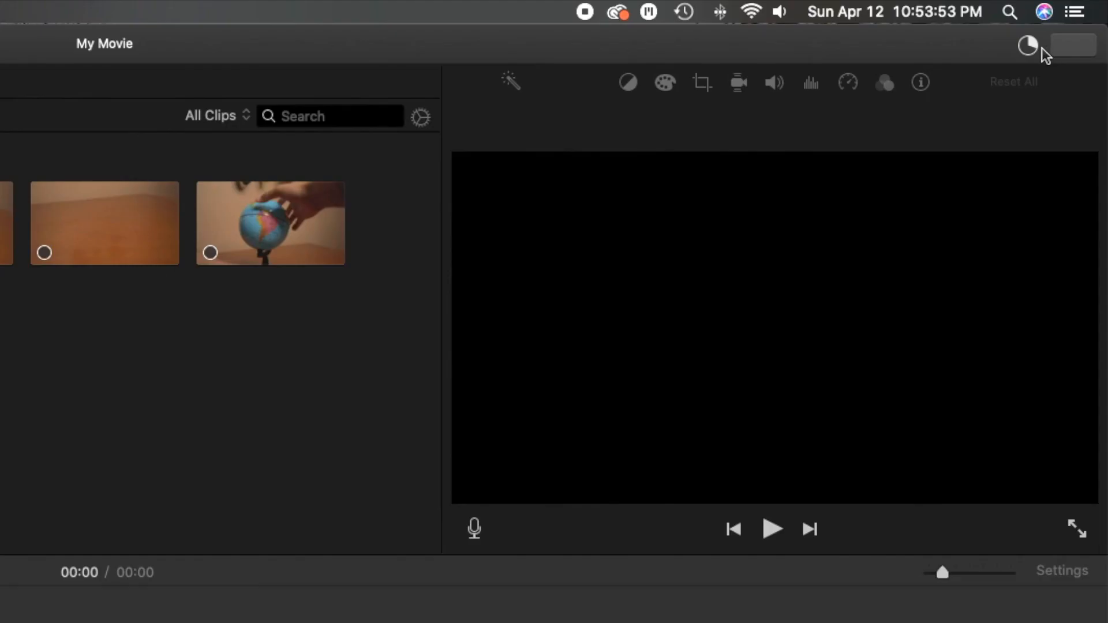
left_click(1063, 25)
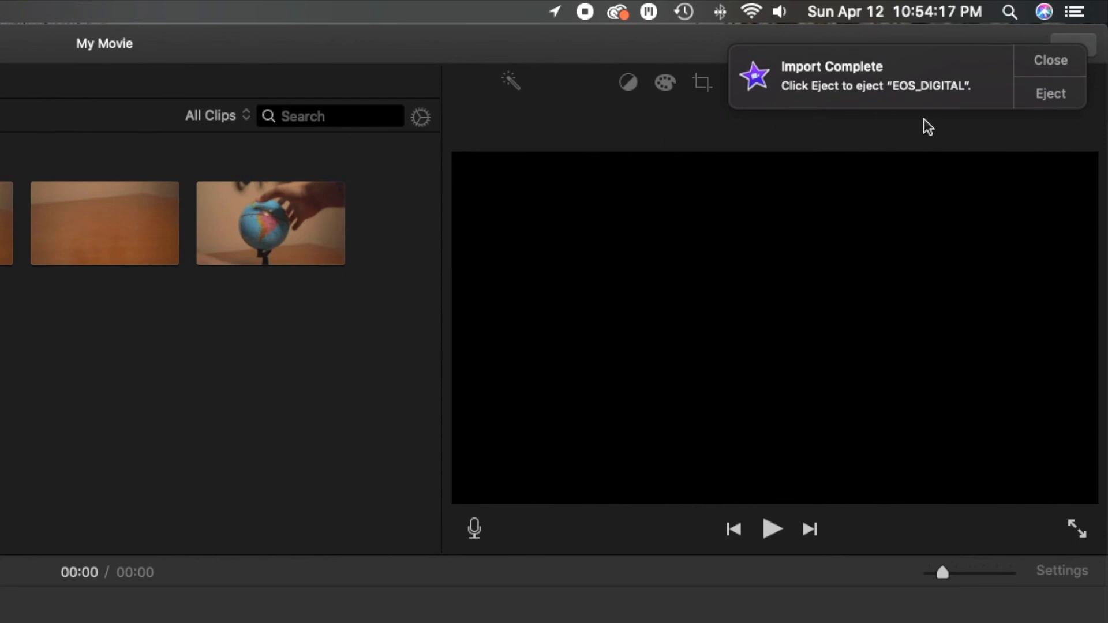
left_click(1048, 98)
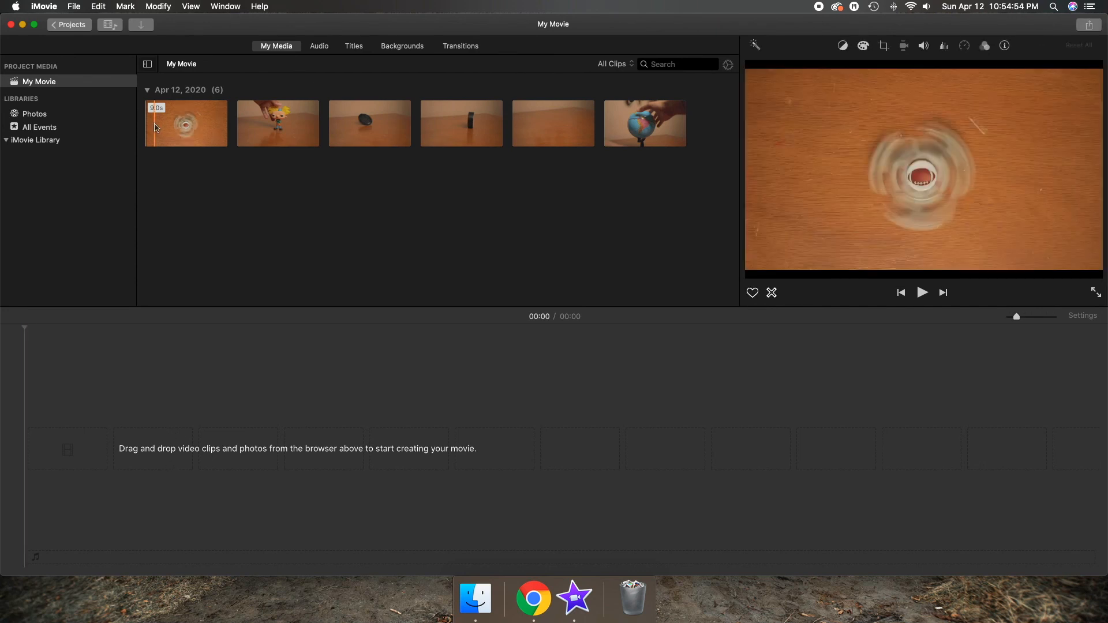
Place the full 9.0s spinner clip in the empty timeline and undo the addition
left_click(185, 128)
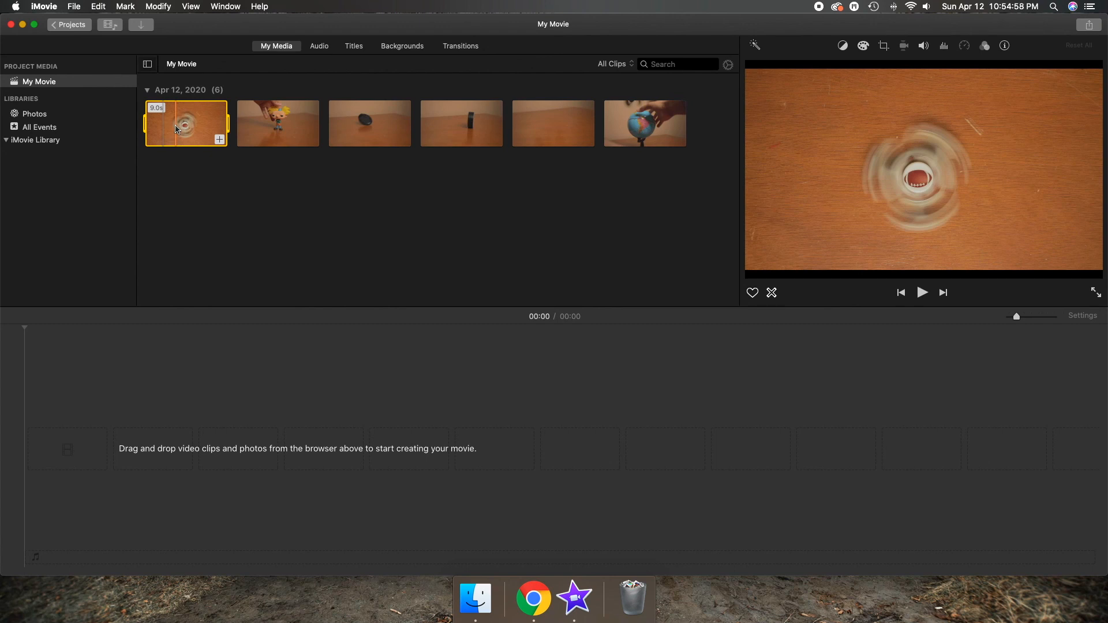
left_click_drag(166, 142, 70, 430)
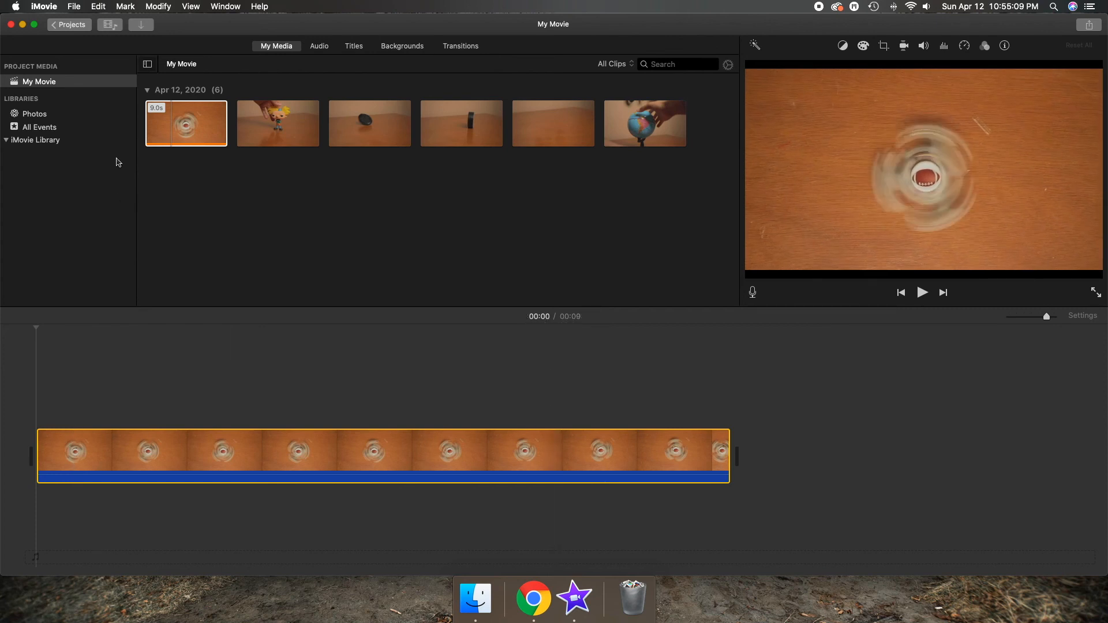
left_click(181, 132)
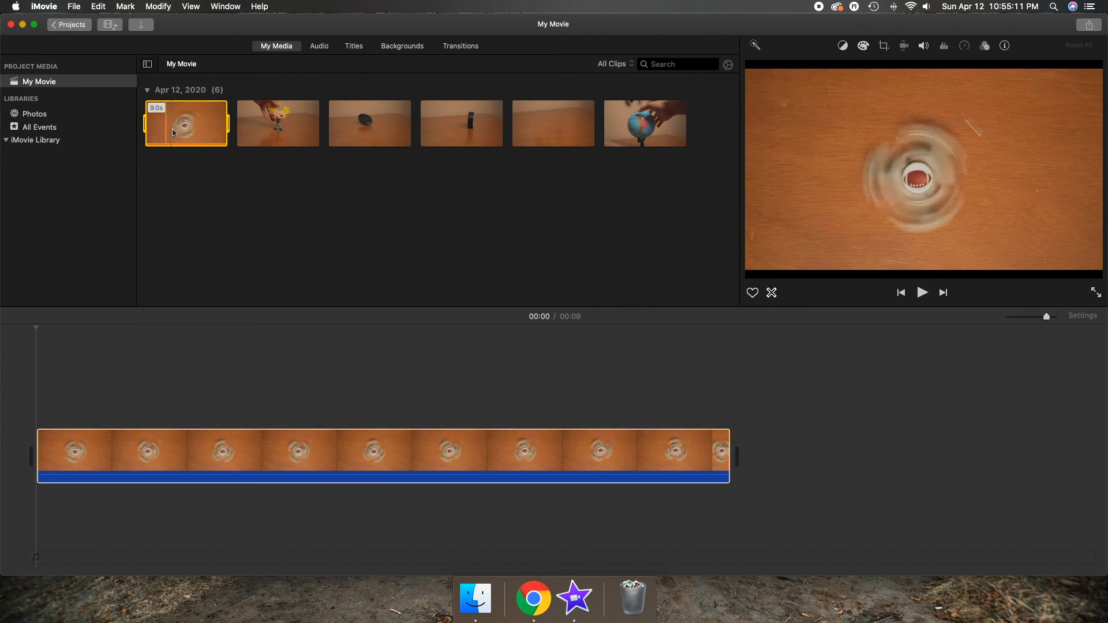
key("super+z")
Add the full spinner clip to the movie again and delete it from the timeline
key("e")
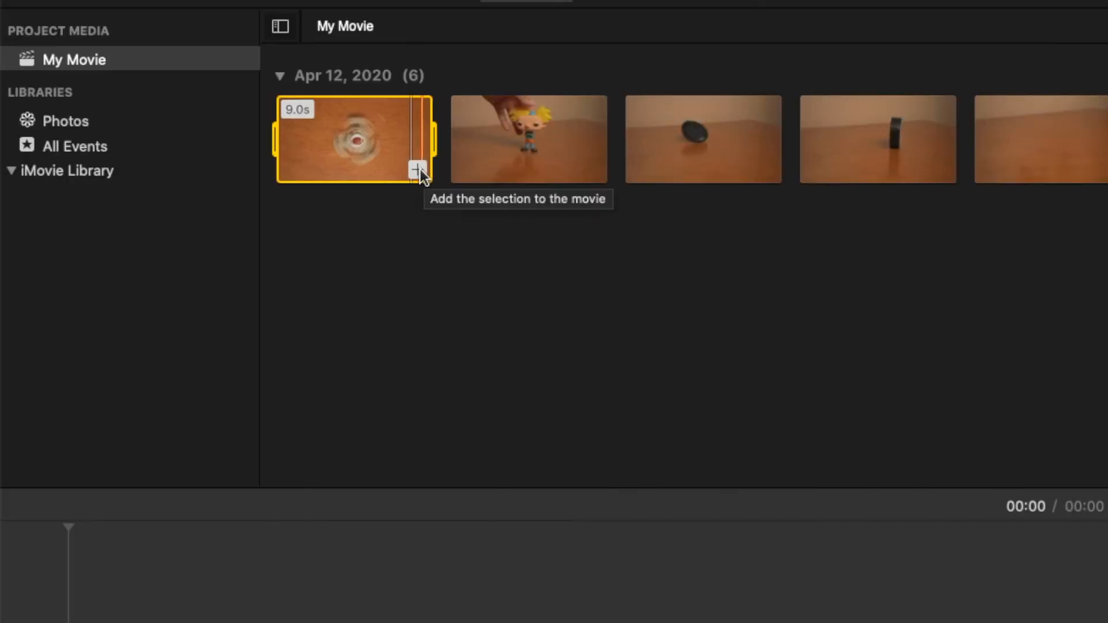
left_click(219, 140)
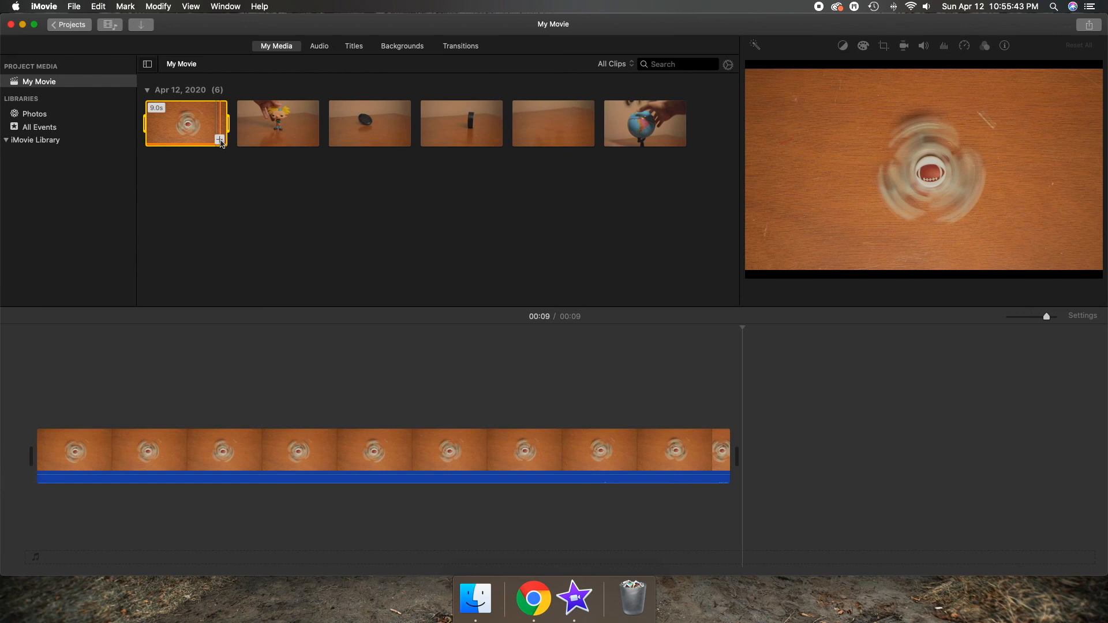
left_click(451, 447)
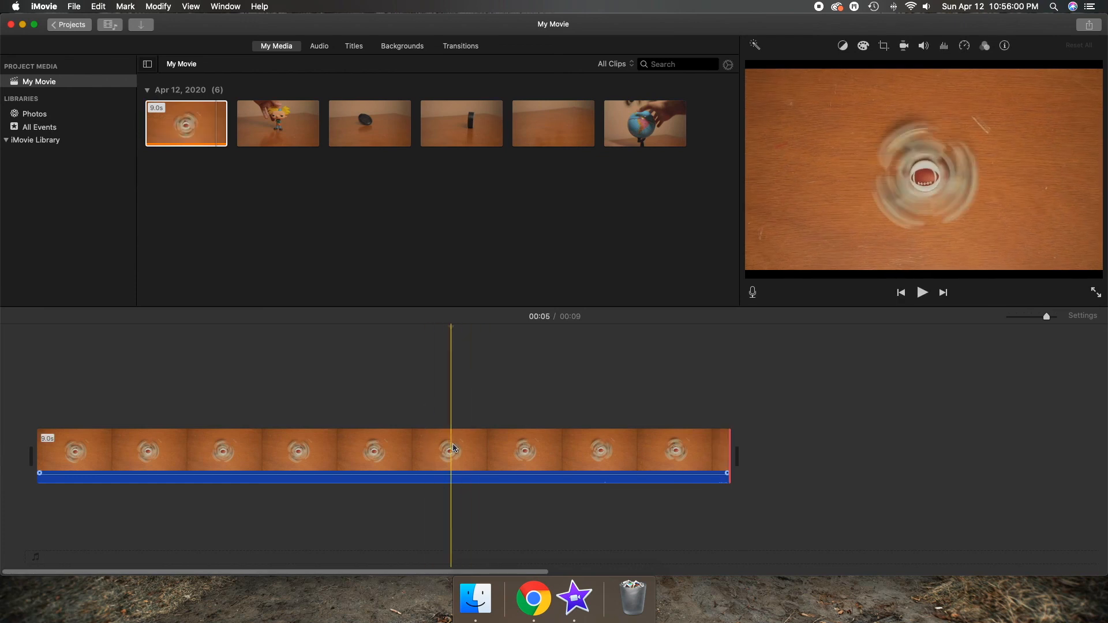
key("Delete")
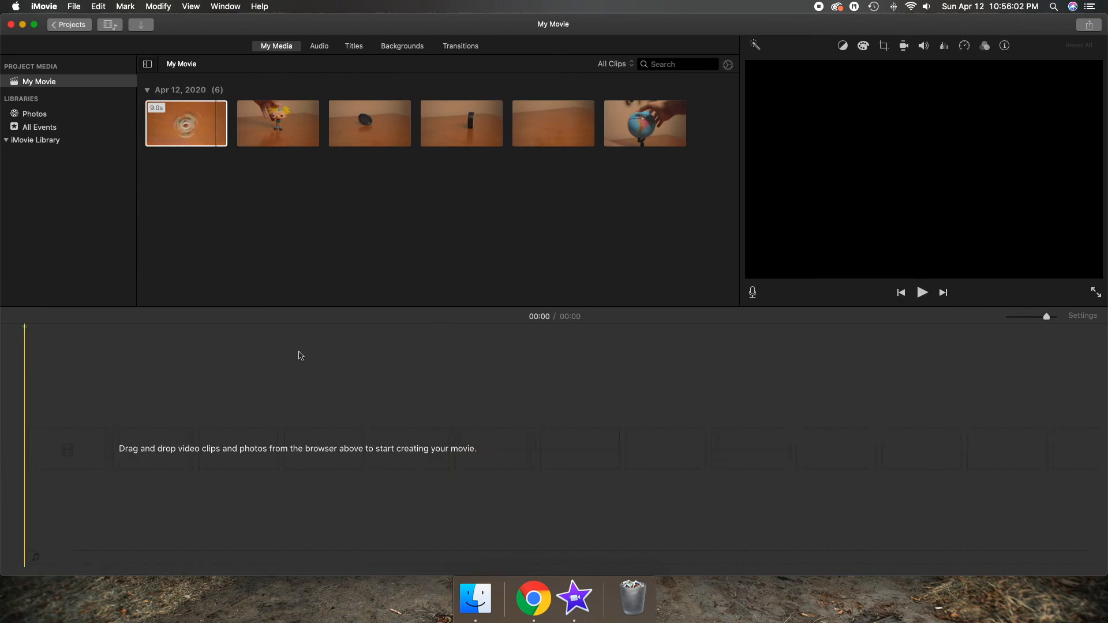
Try adding only the last 4.5 s of the spinner clip to the timeline and undo the addition
left_click(148, 125)
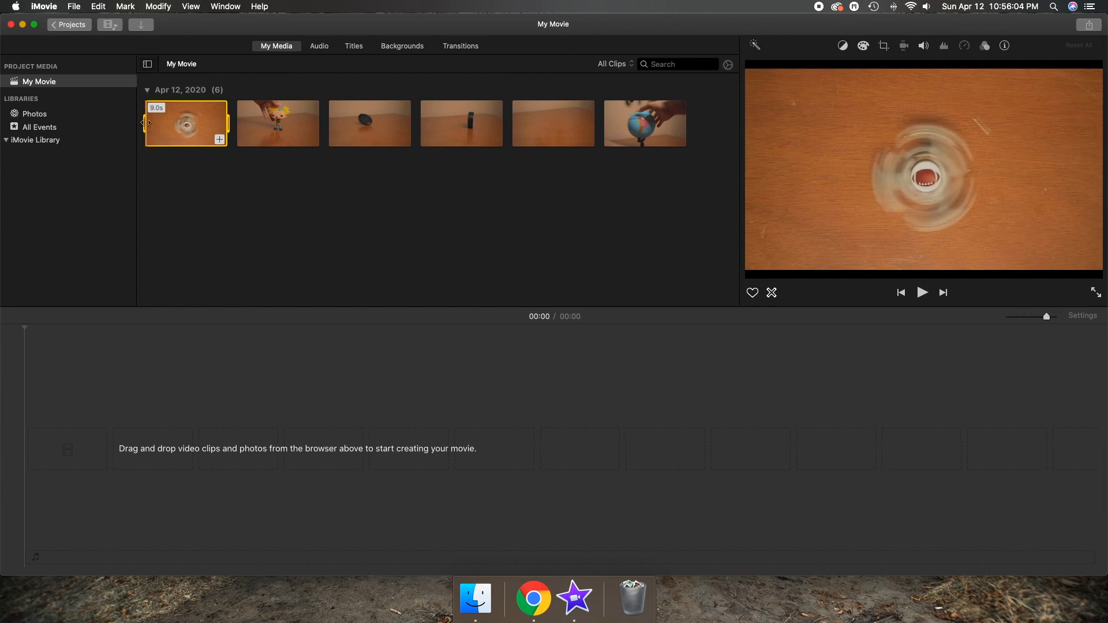
left_click_drag(149, 124, 174, 123)
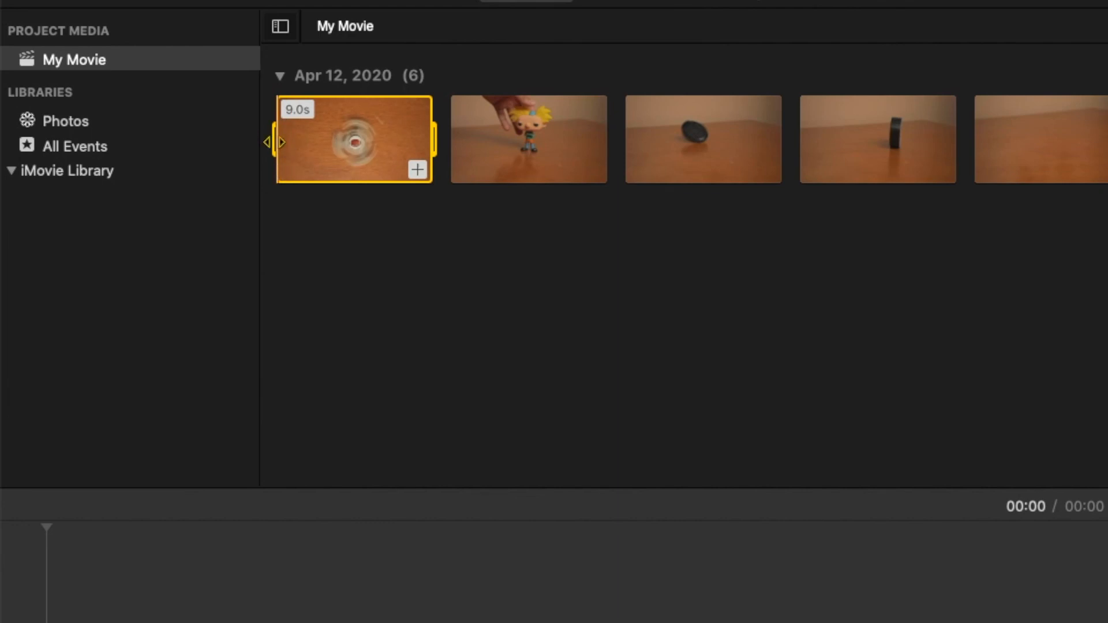
left_click_drag(278, 140, 354, 140)
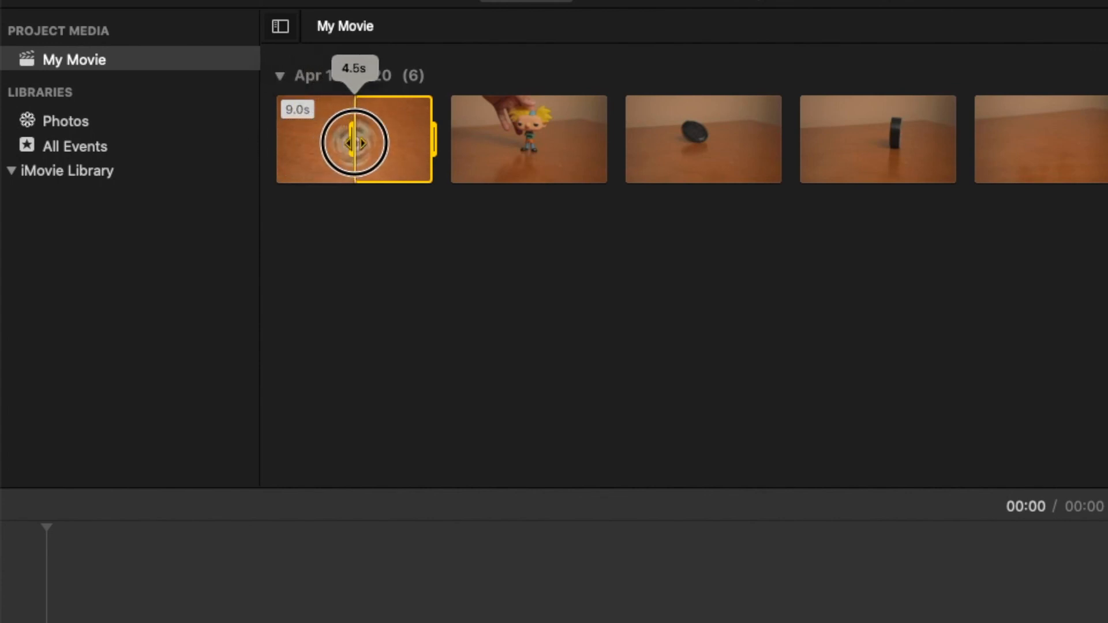
key("e")
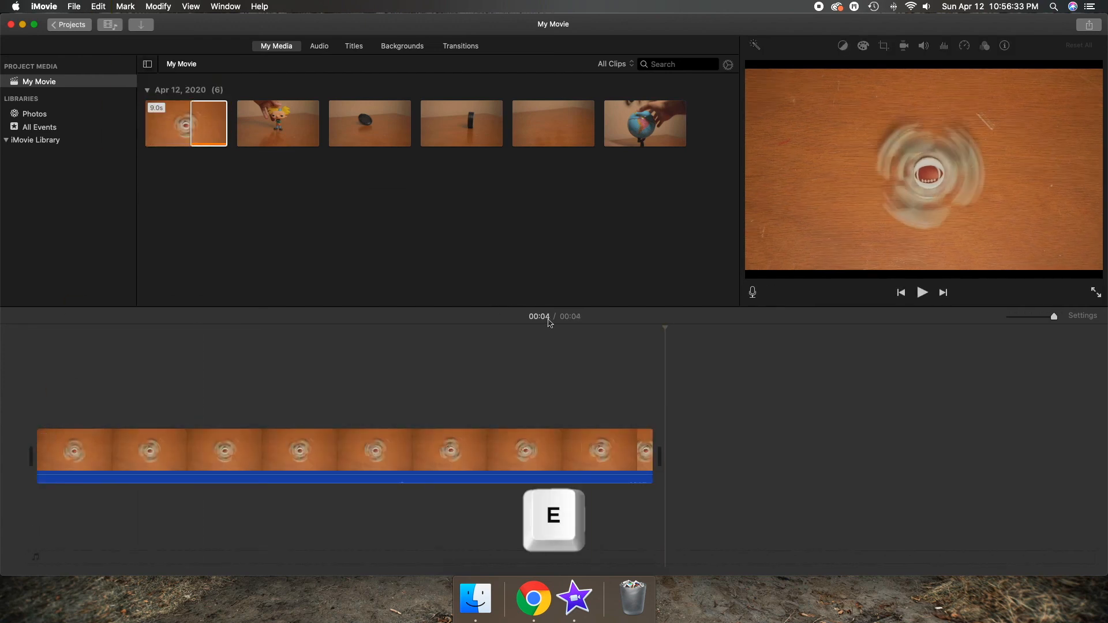
key("super+z")
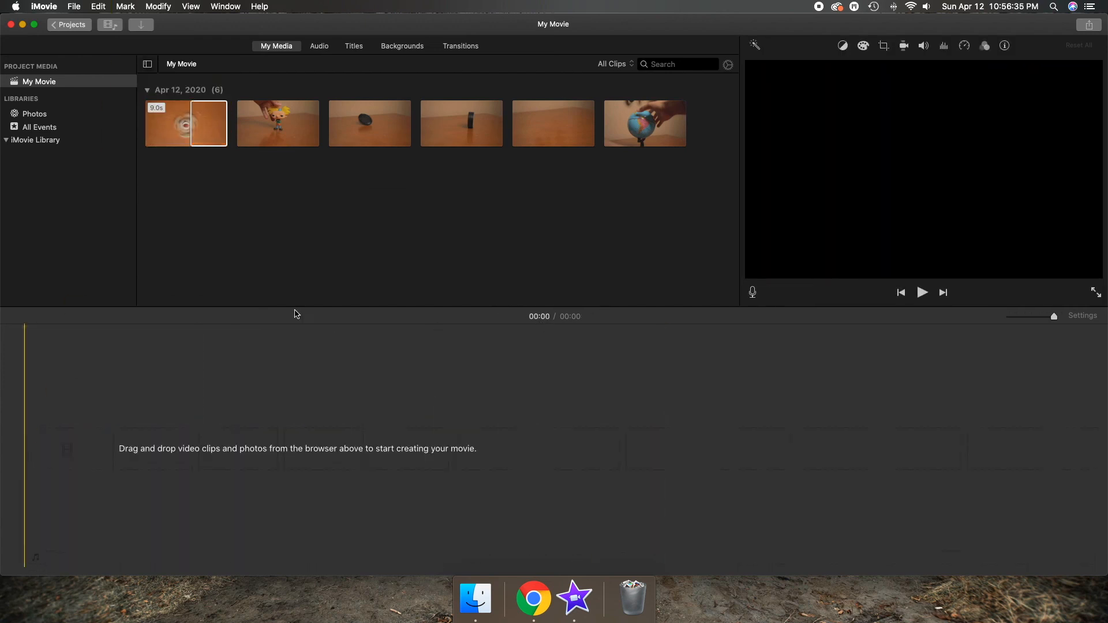
Extend the selection back to the full spinner clip and play it, pausing where the wanted range starts
left_click_drag(192, 126, 137, 112)
key("space")
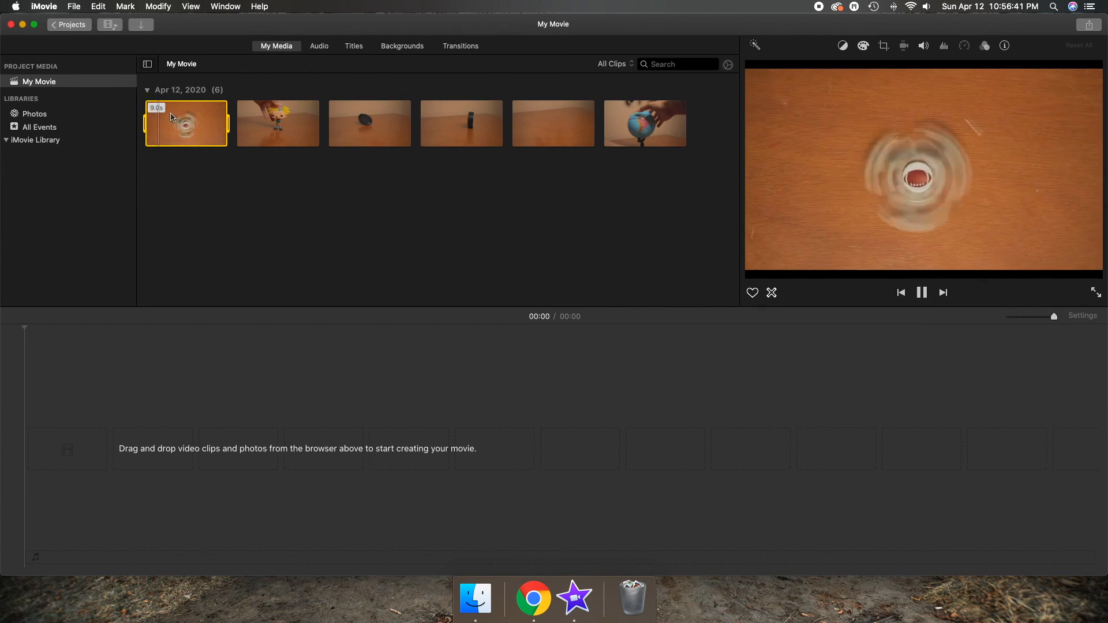
key("space")
key("space")
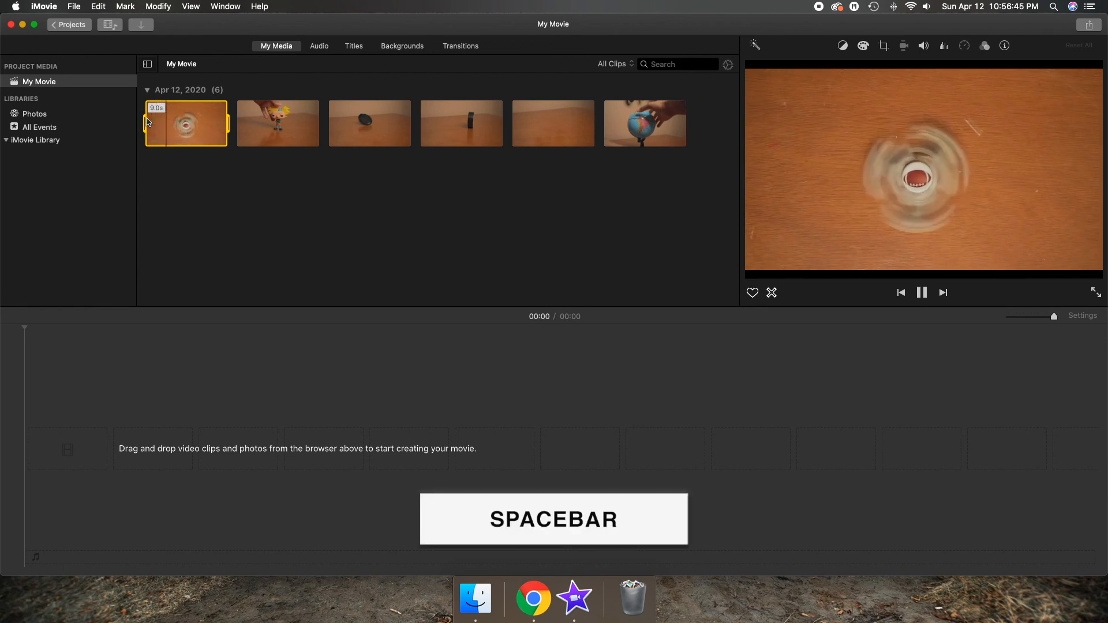
key("space")
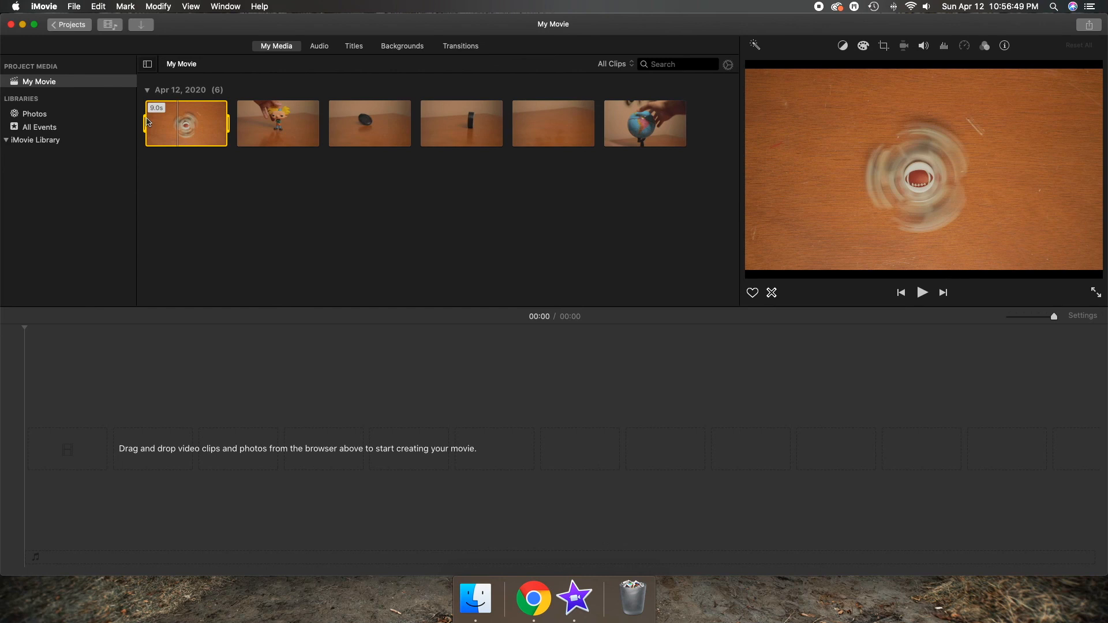
Mark a range of about 4 s in the spinner clip, from the paused frame onward, and add it to the movie
key("i")
key("space")
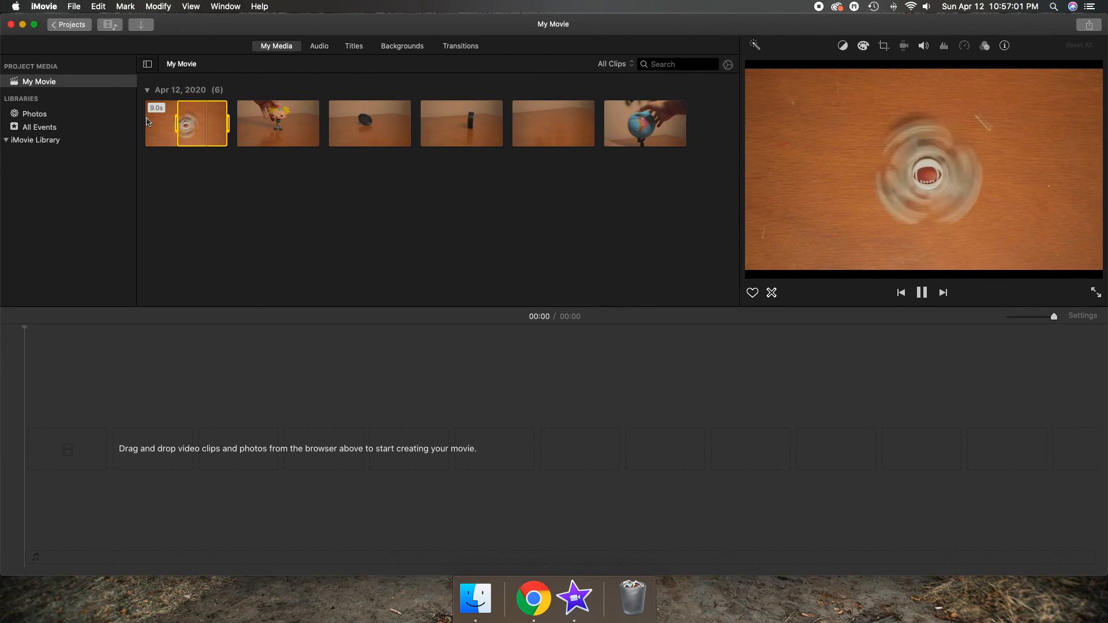
key("space")
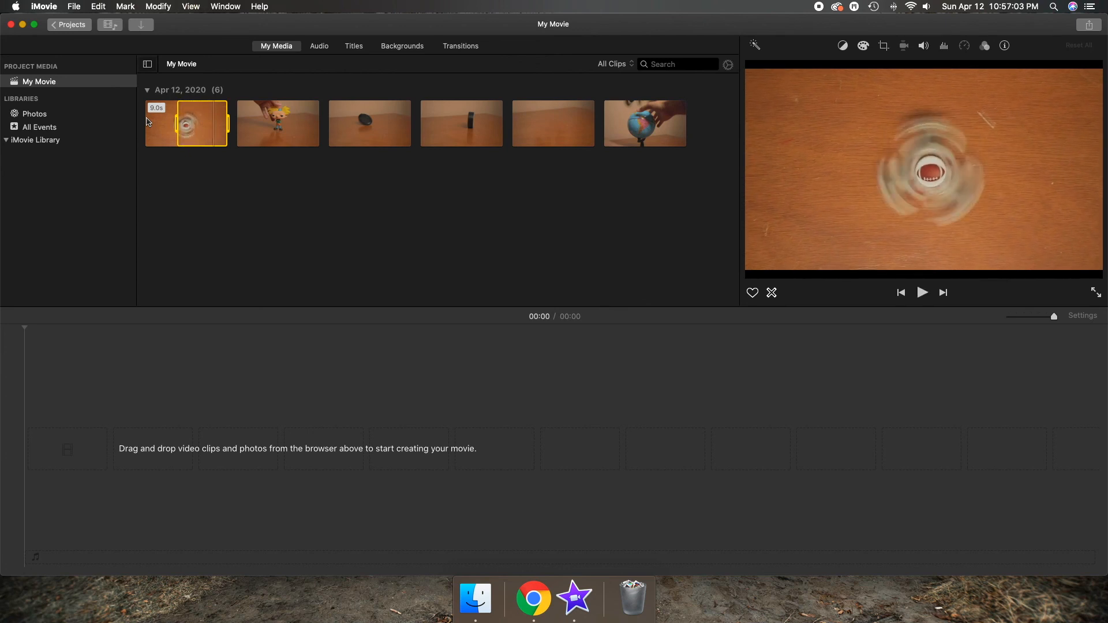
key("o")
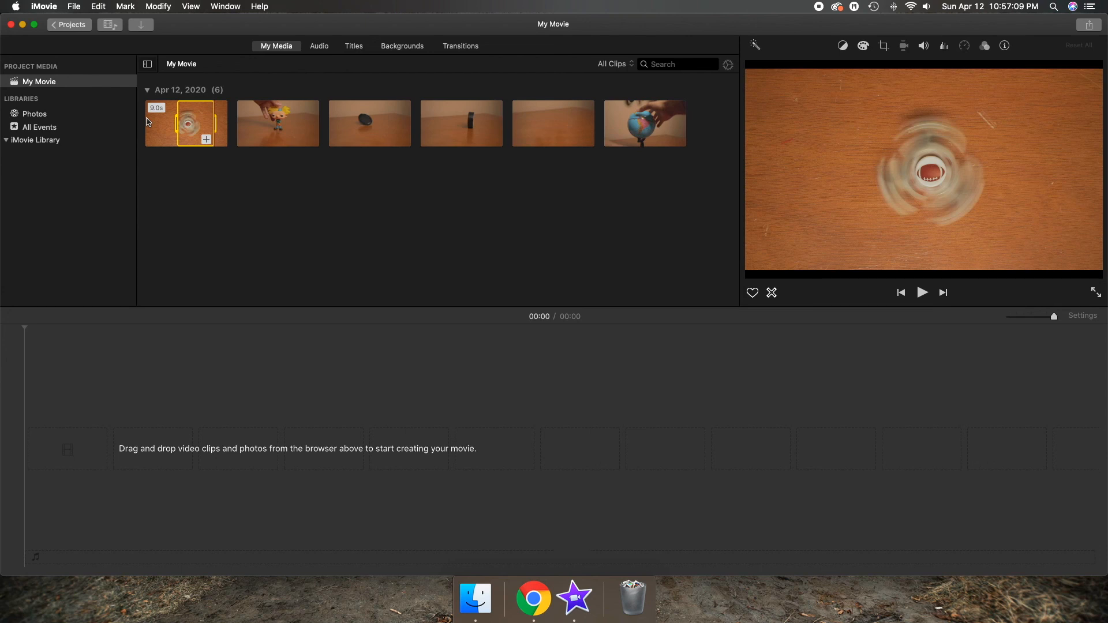
key("e")
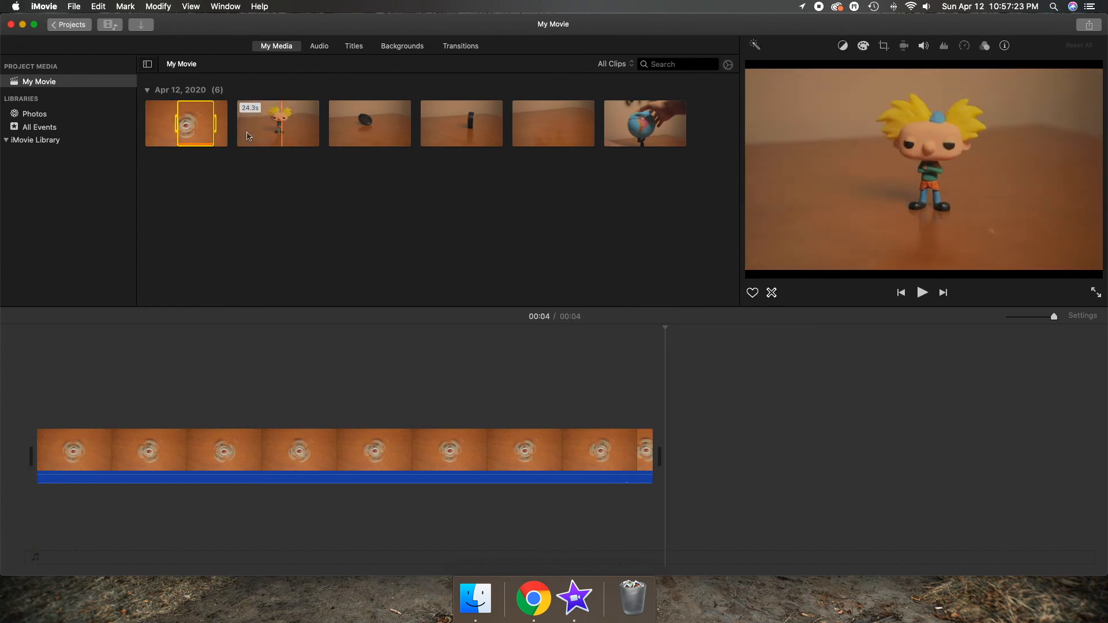
Mark a short range just past the middle of the 24.3s figurine clip, add it to the timeline and play it
key("space")
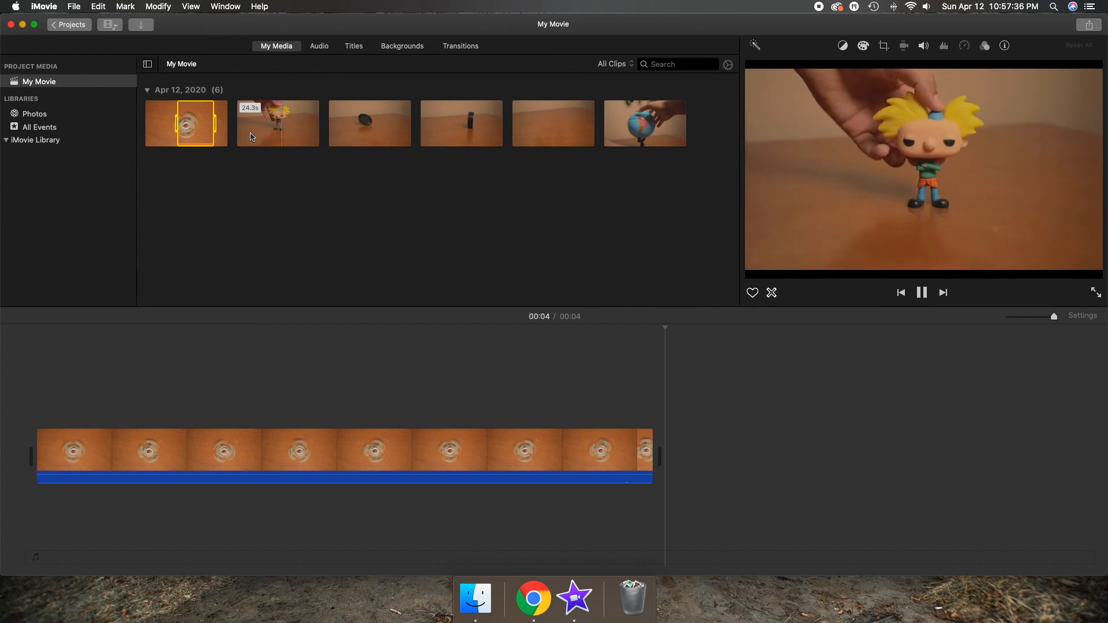
key("i")
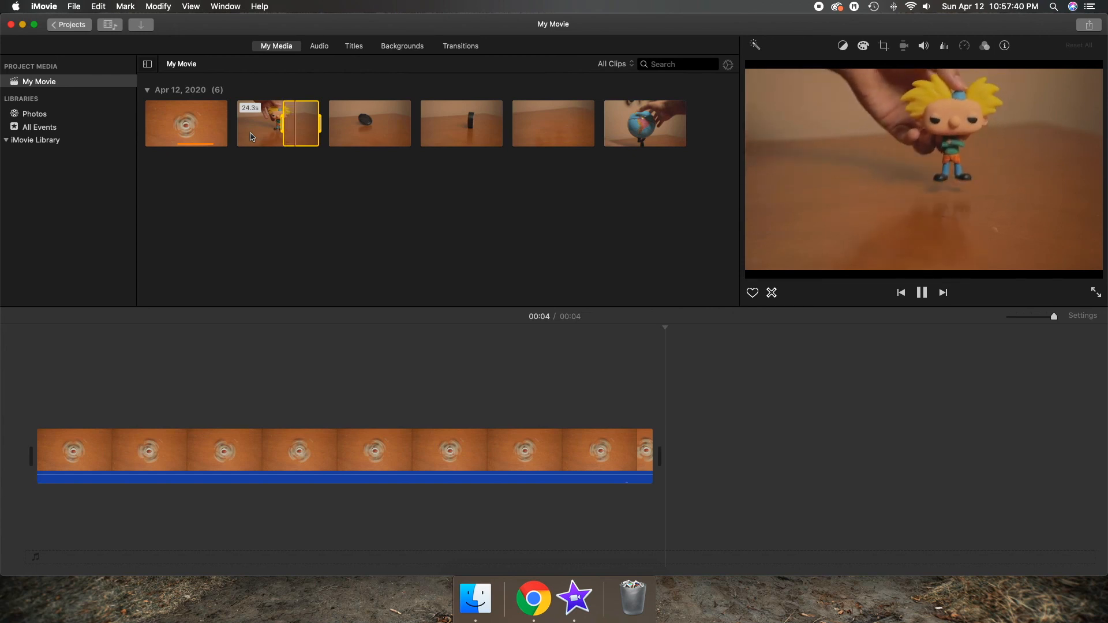
key("space")
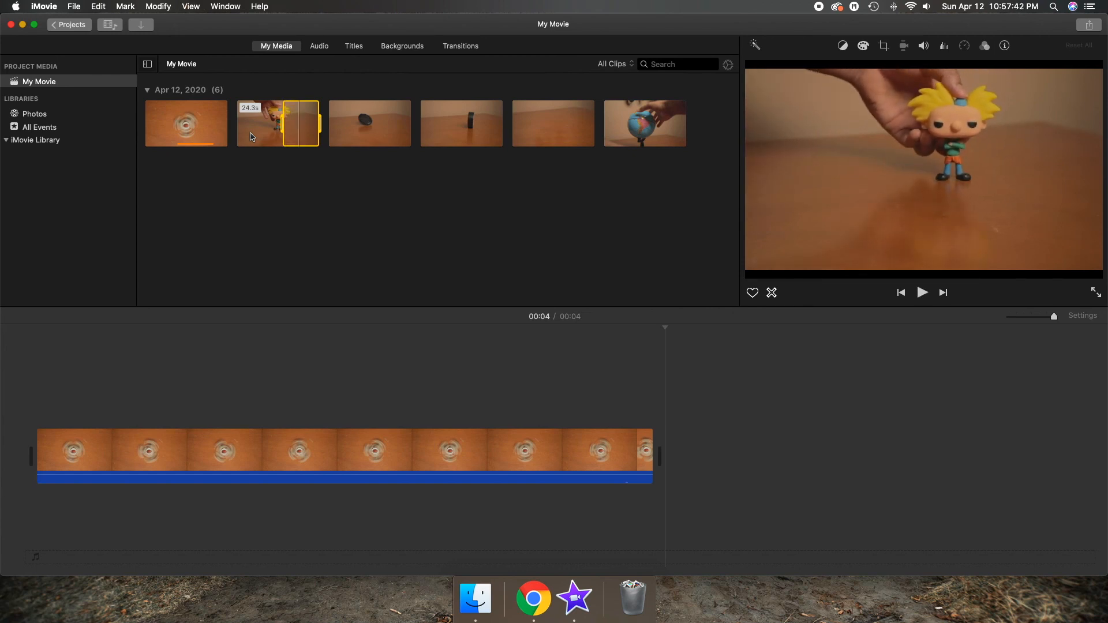
key("o")
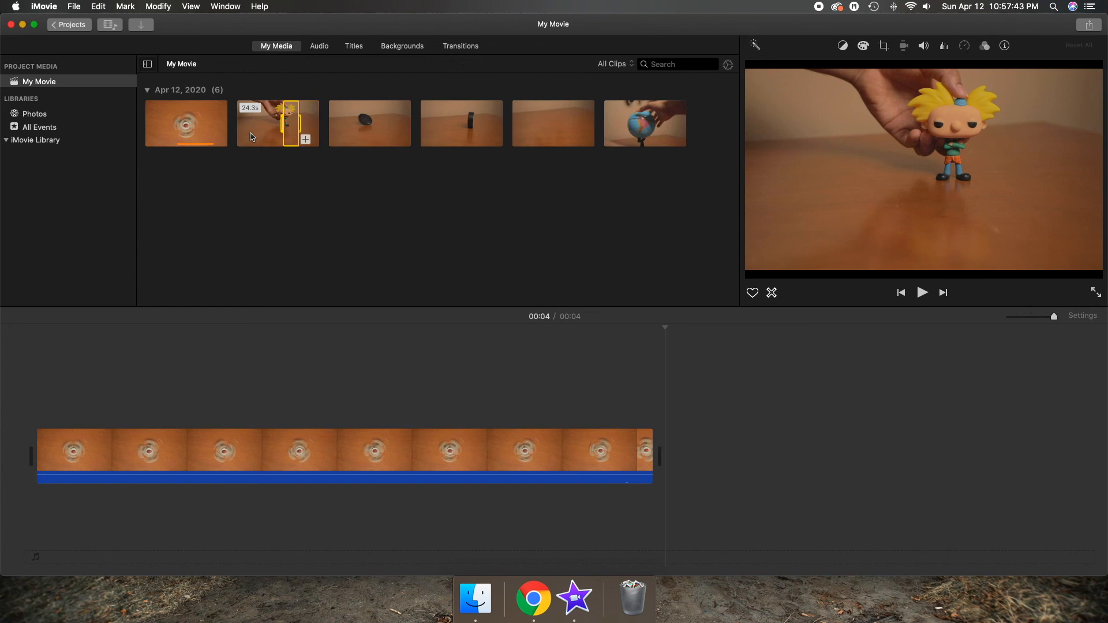
left_click(305, 140)
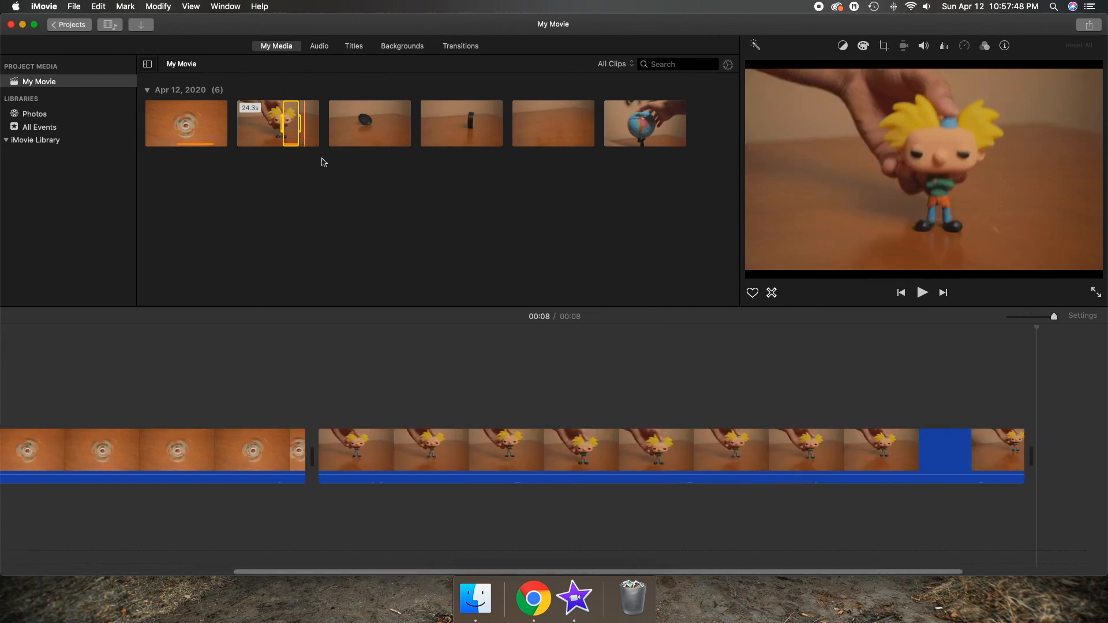
key("space")
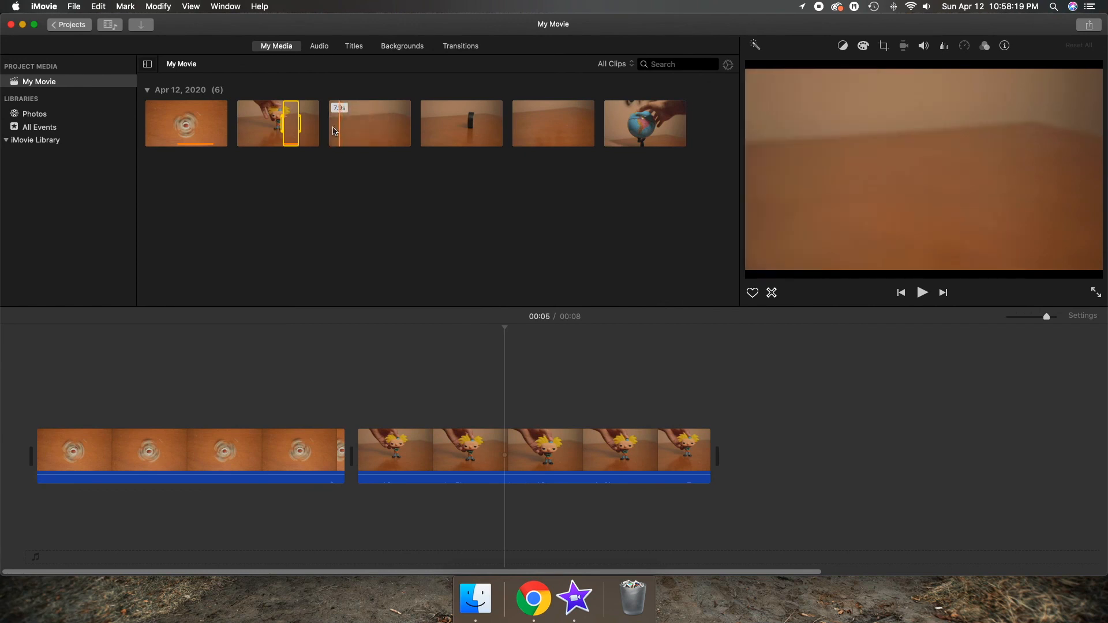
Mark the 7.9s spinning-disc clip from its spin until it lies flat, add that range to the timeline and preview it there
left_click(333, 125)
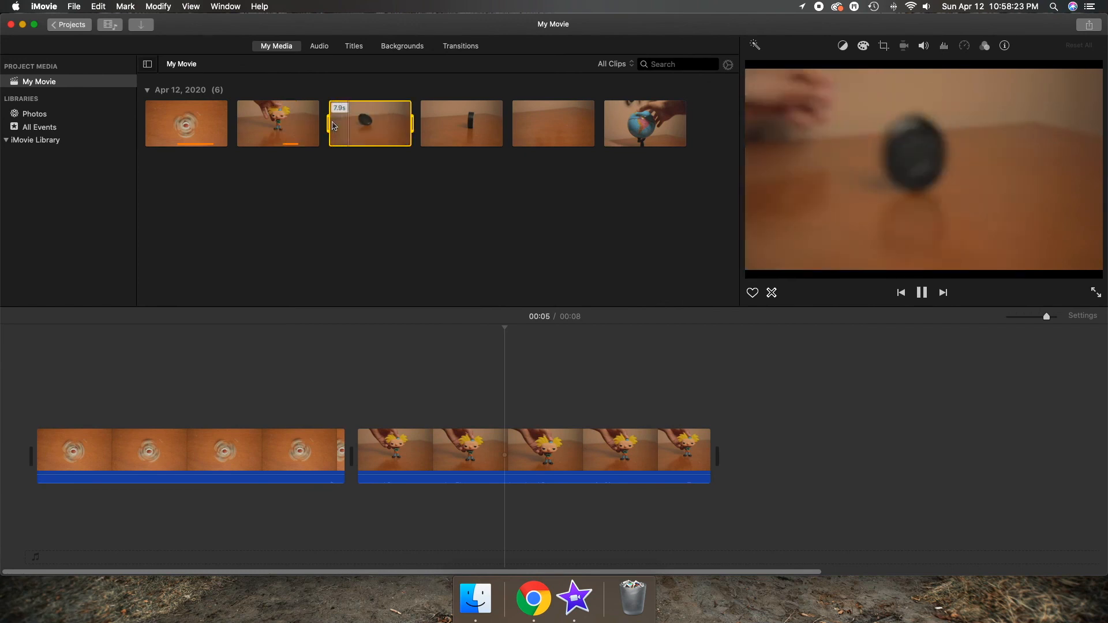
key("space")
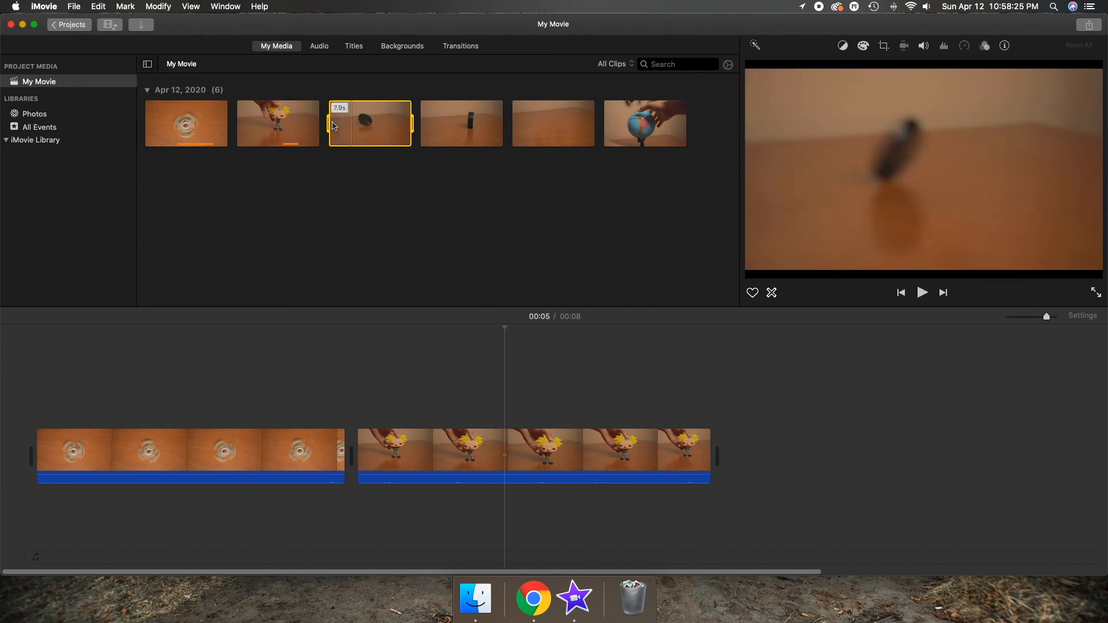
key("space")
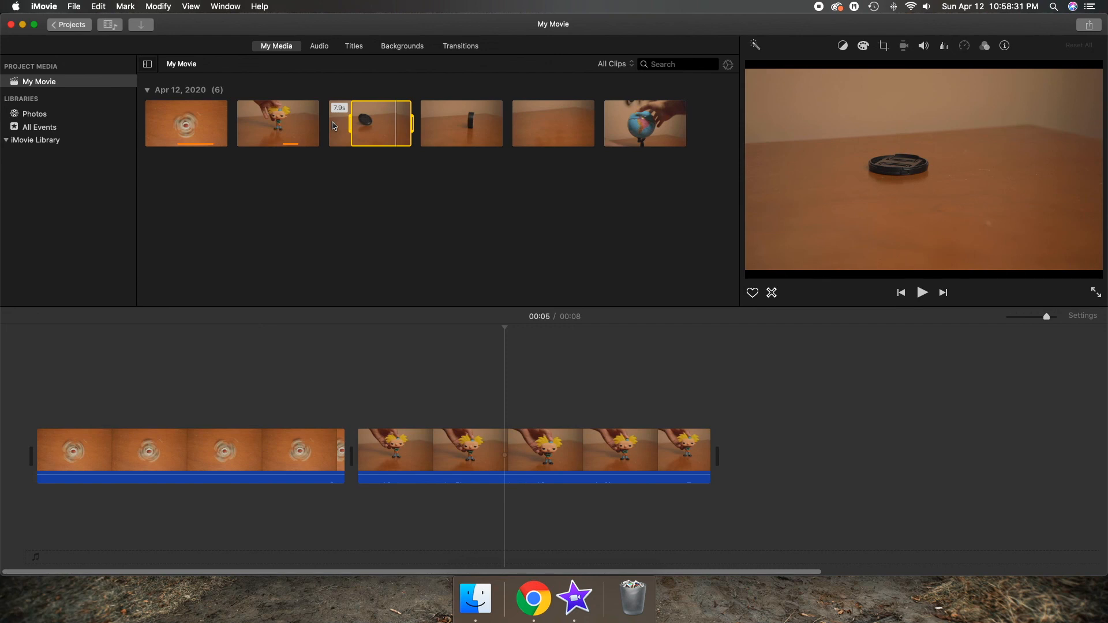
key("o")
key("e")
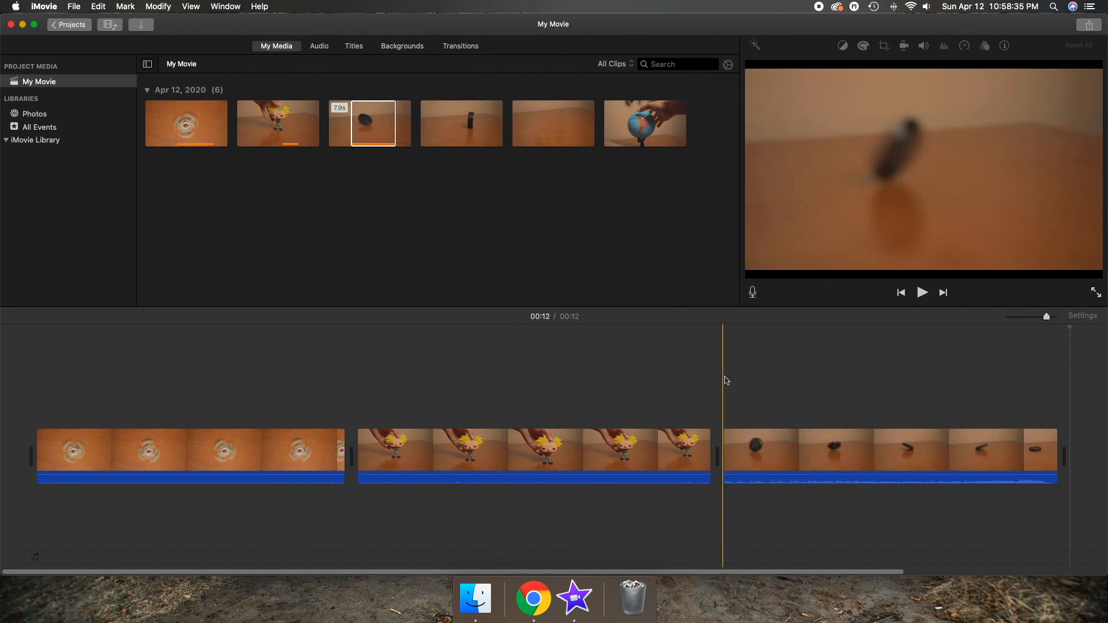
key("space")
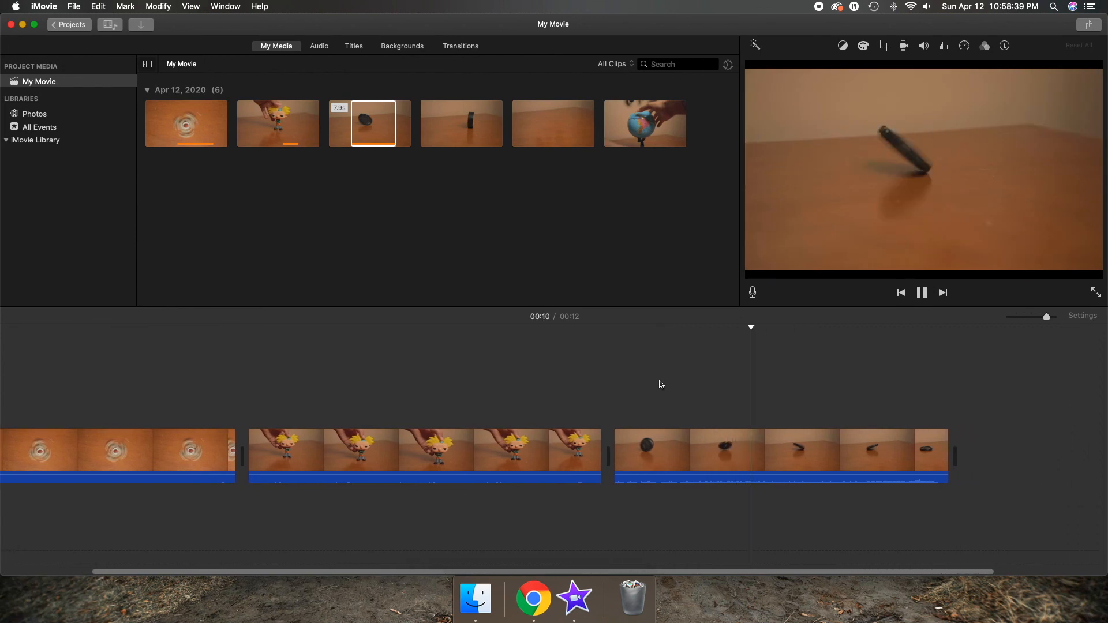
key("space")
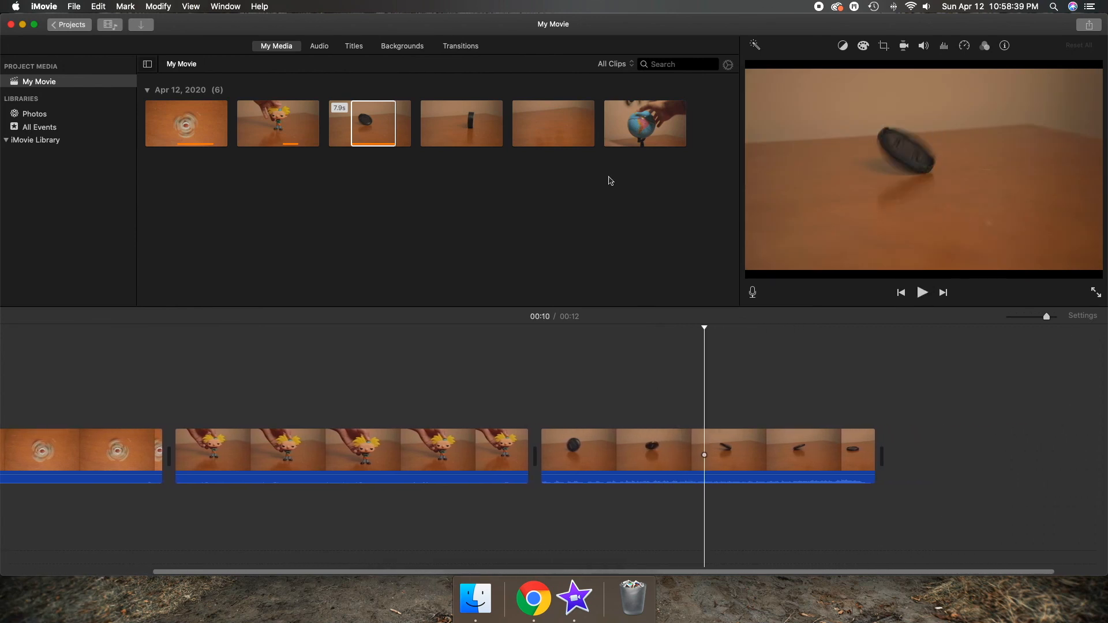
Mark the section of the 13.2s tape-roll clip where the roll moves upright and add it to the end of the timeline
left_click(435, 125)
key("space")
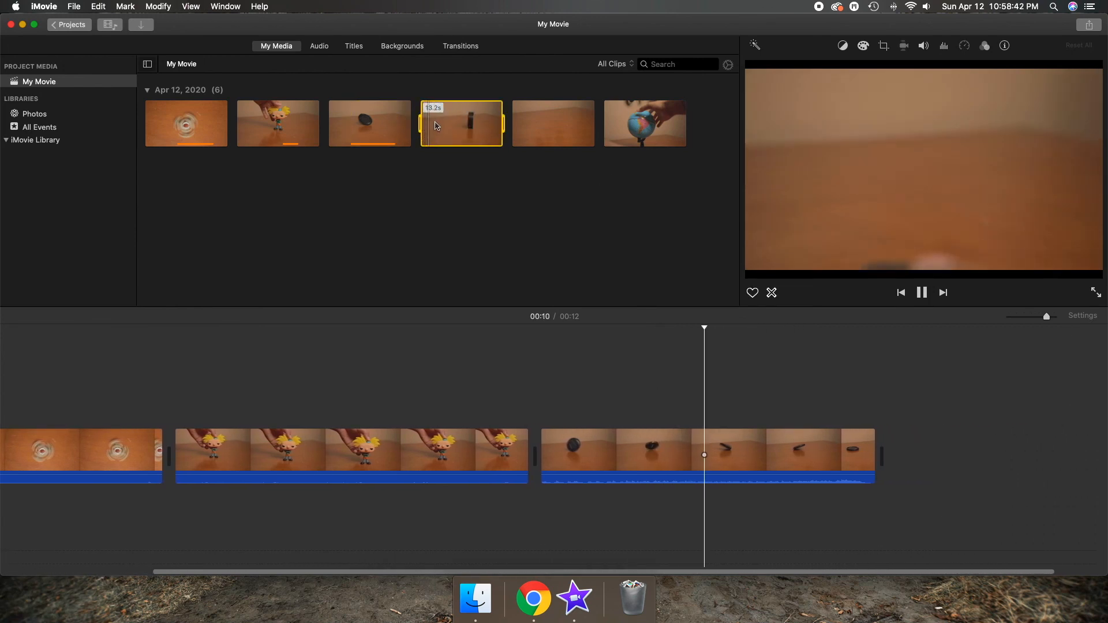
key("space")
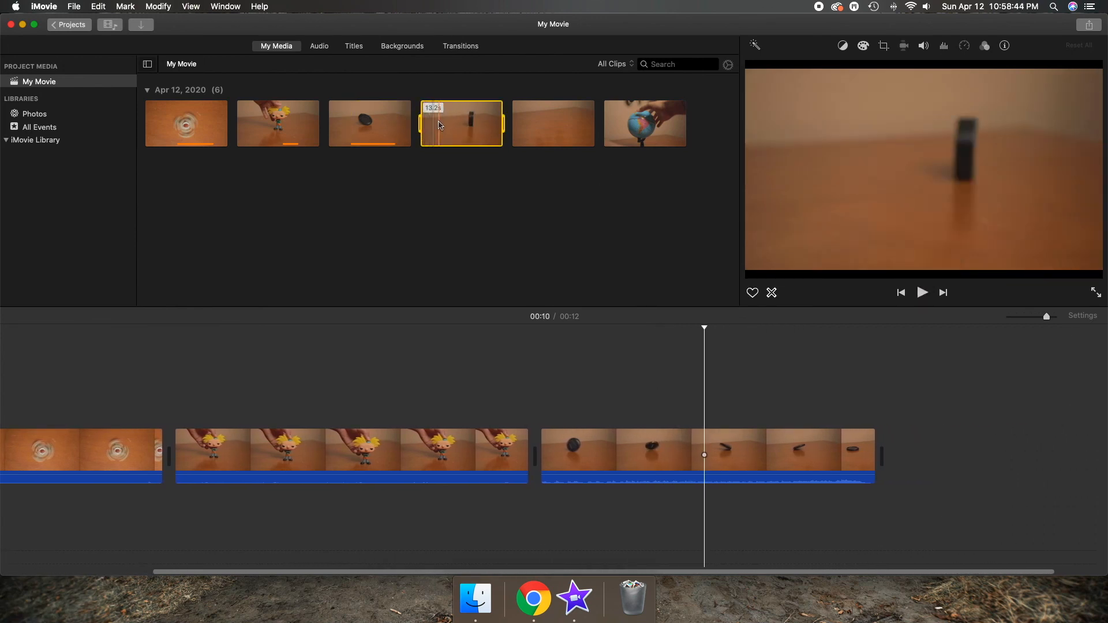
left_click(440, 125)
key("space")
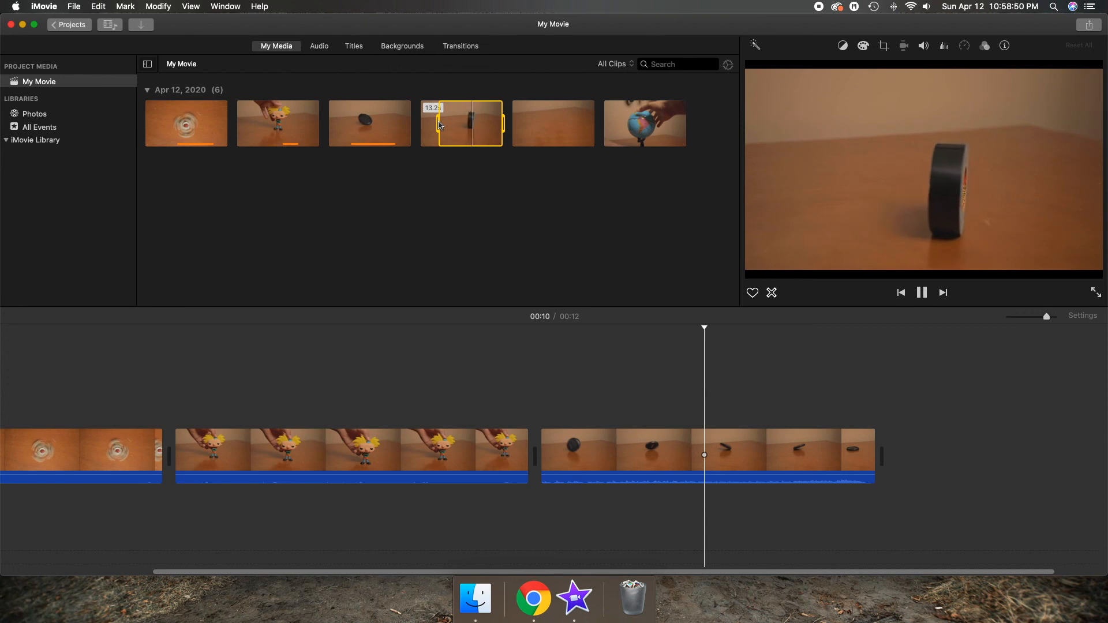
key("space")
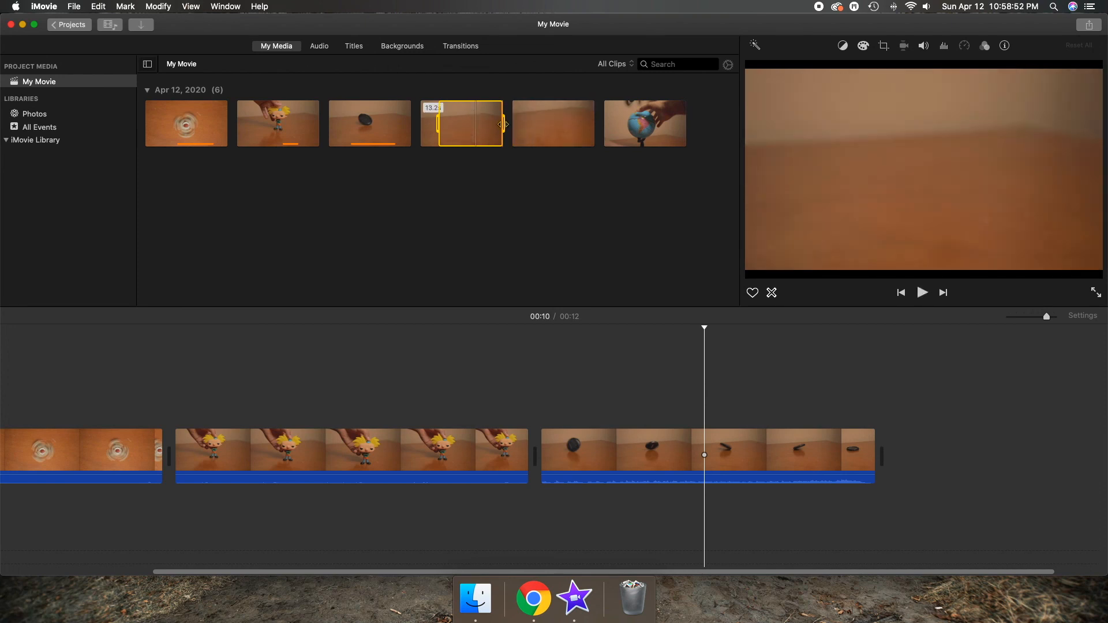
left_click_drag(502, 124, 472, 128)
key("e")
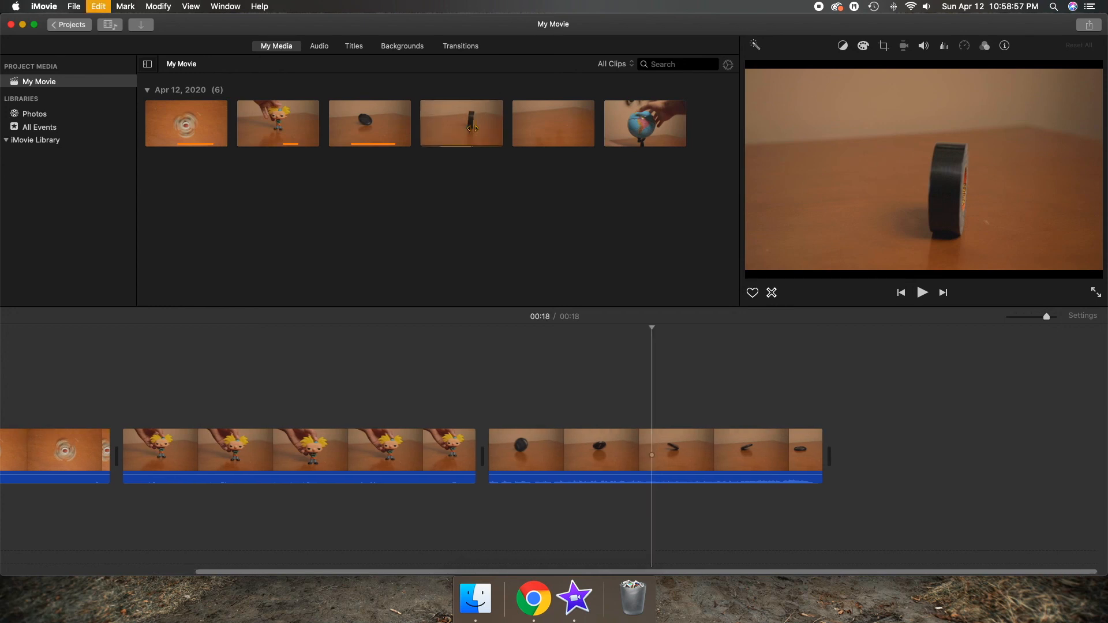
Mark a range of about 1 s in the 4.3s clip and append it to the timeline
left_click(527, 133)
key("space")
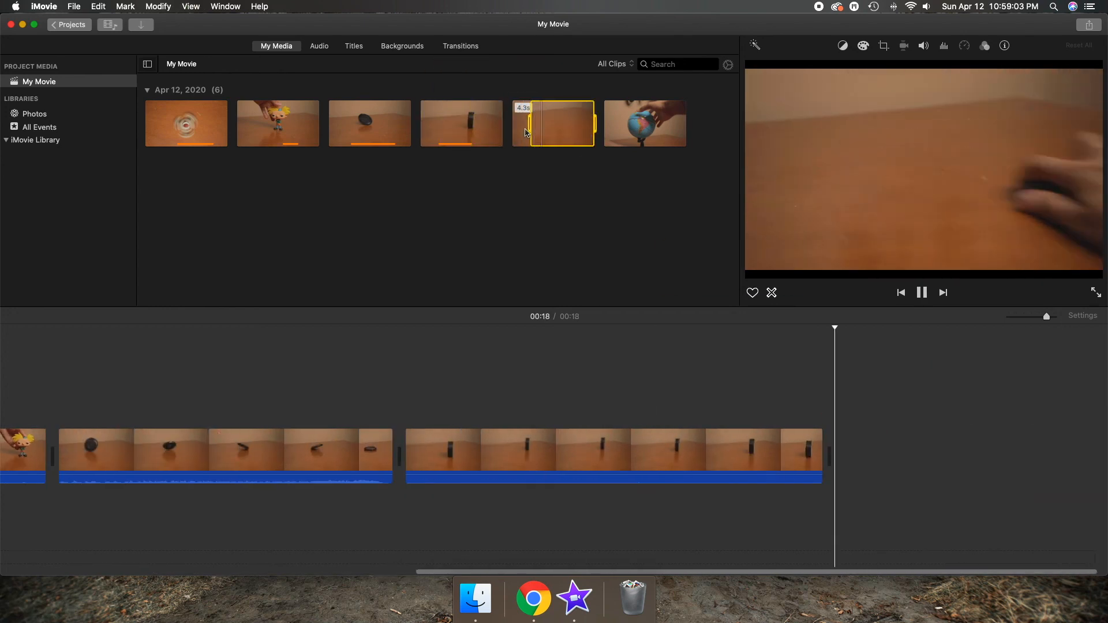
key("o")
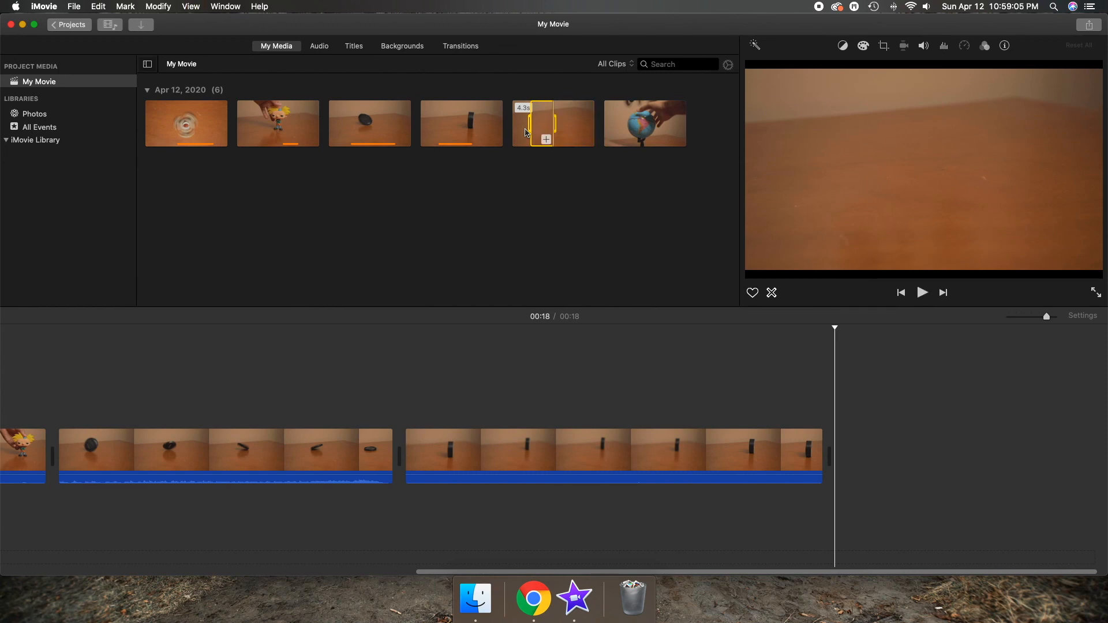
key("e")
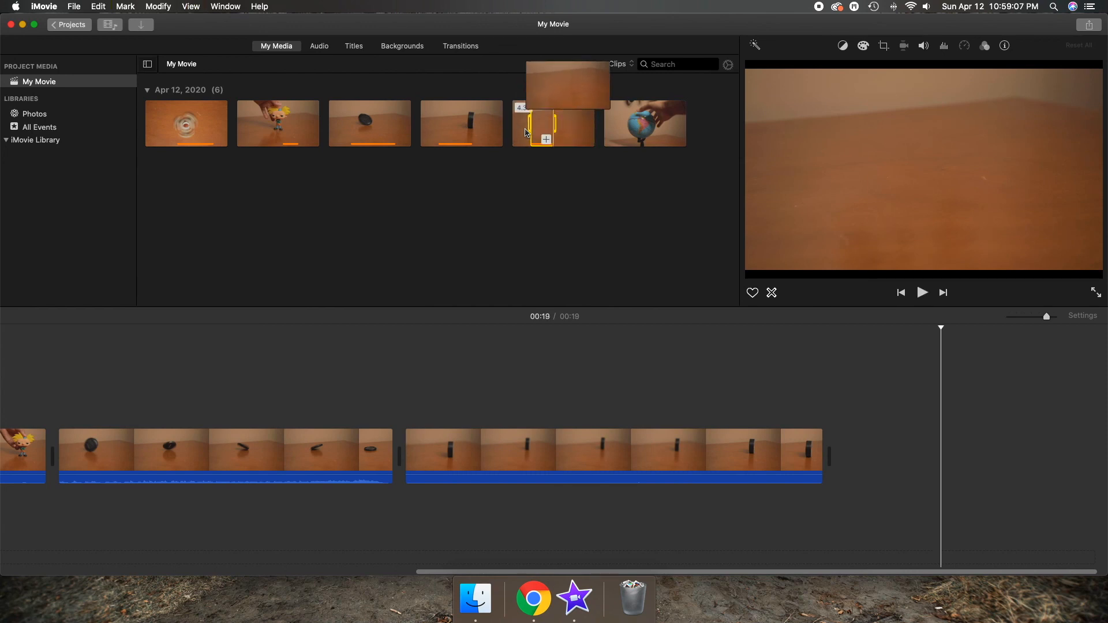
Mark about 2 s of the 8.6s globe clip, starting as the hand spins it, and append the range to the timeline
left_click(639, 120)
key("space")
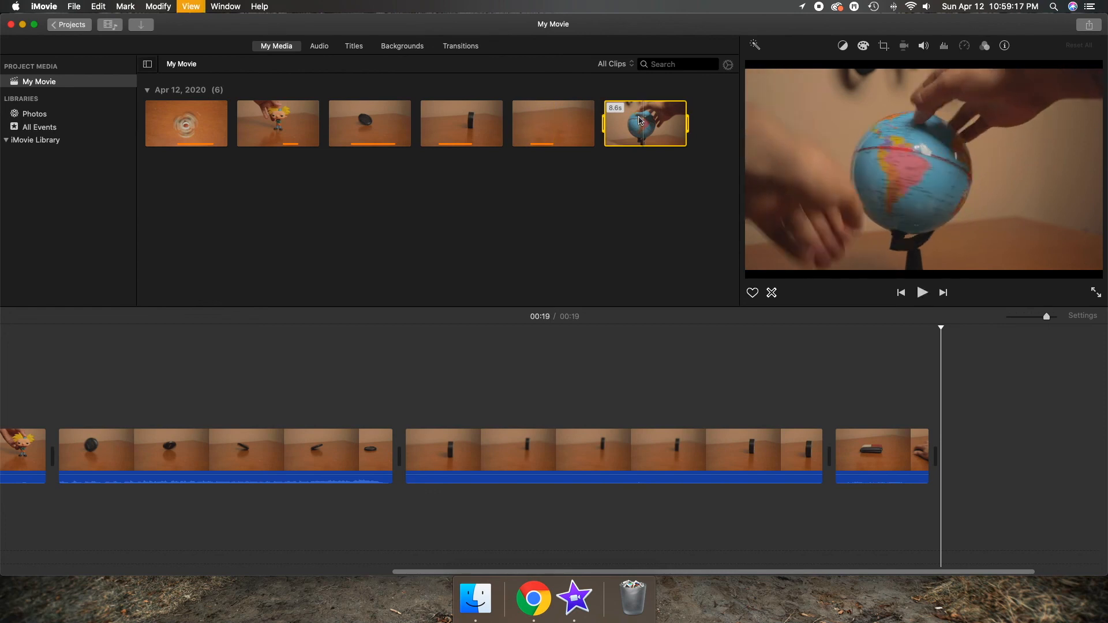
key("space")
key("i")
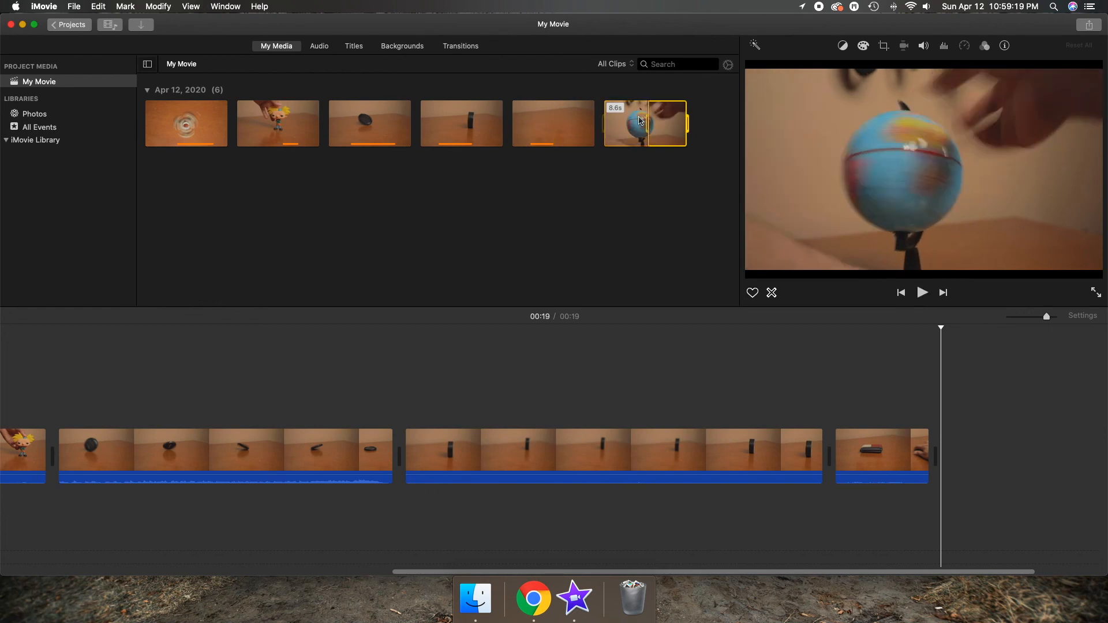
key("space")
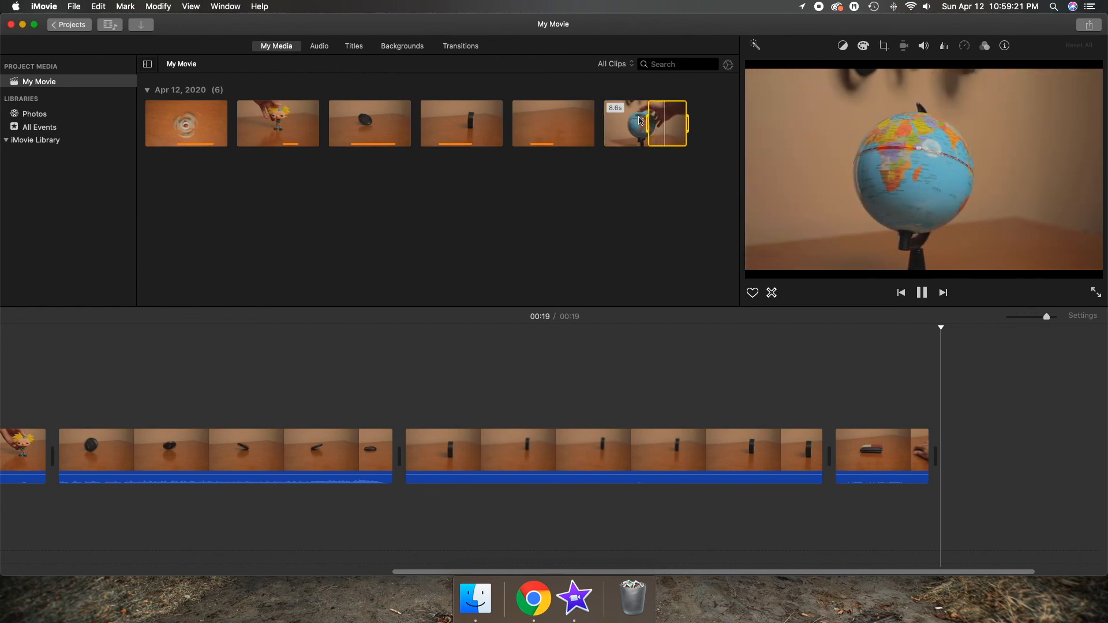
key("space")
key("o")
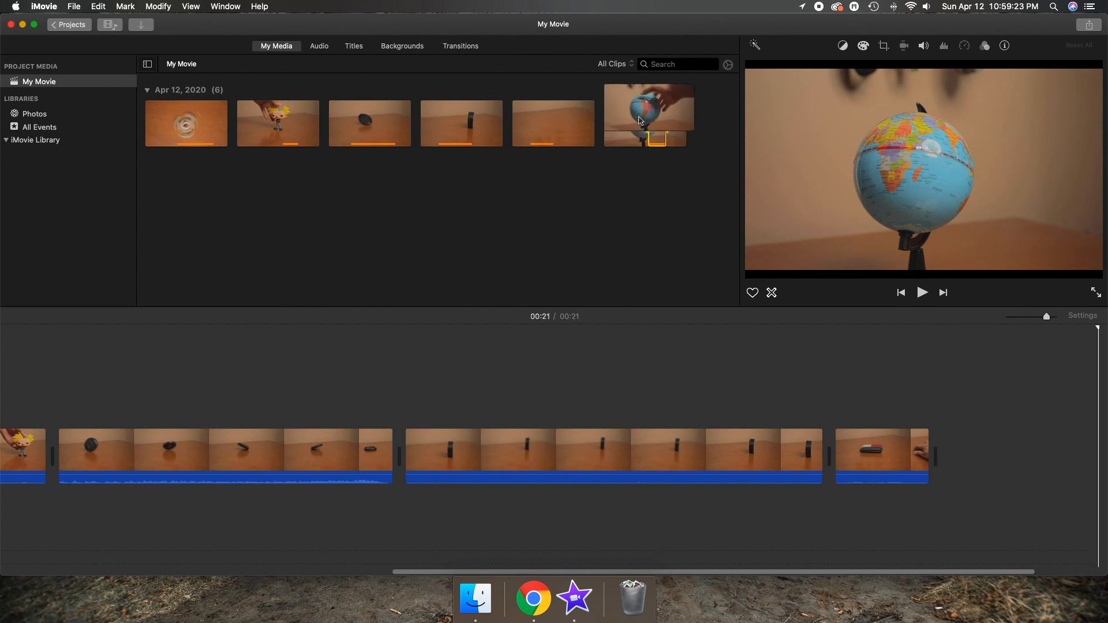
left_click(672, 139)
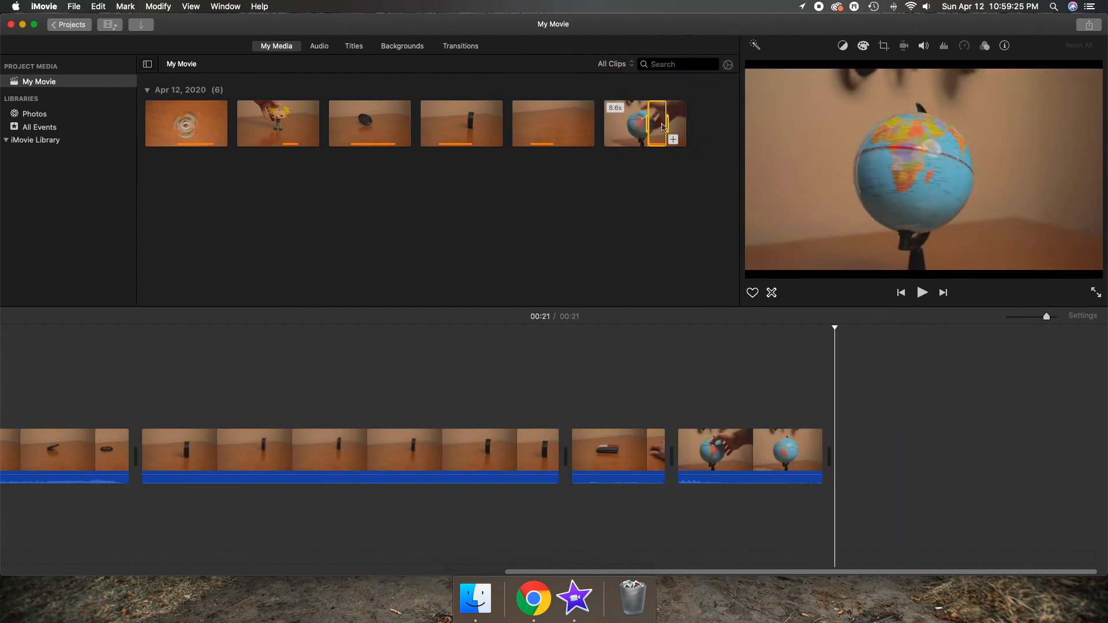
Try adding a longer 3.7 s globe selection with an earlier start to the timeline and undo the addition
left_click_drag(646, 126, 787, 431)
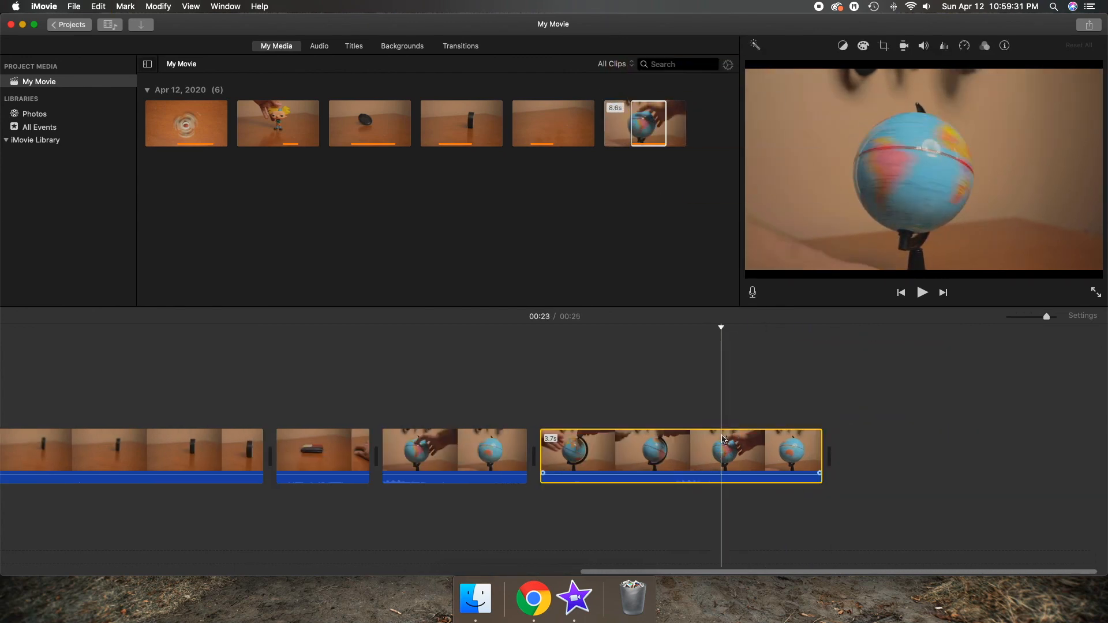
key("cmd+z")
Fit more of the assembled clips into the timeline view and play the movie
scroll(715, 450, "left", 3)
key("super+minus")
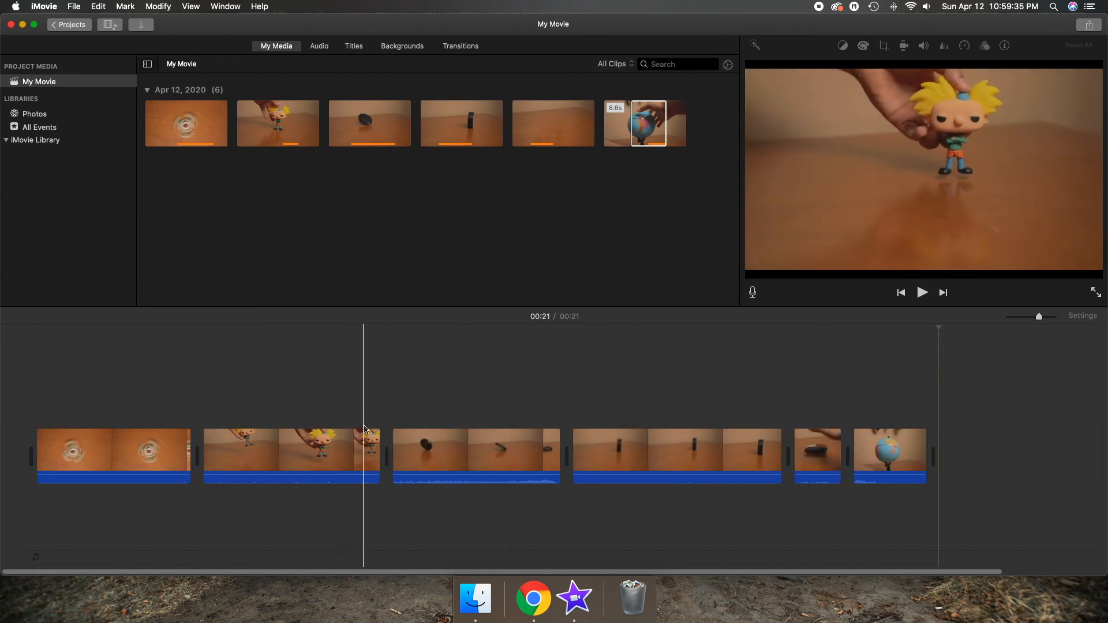
key("space")
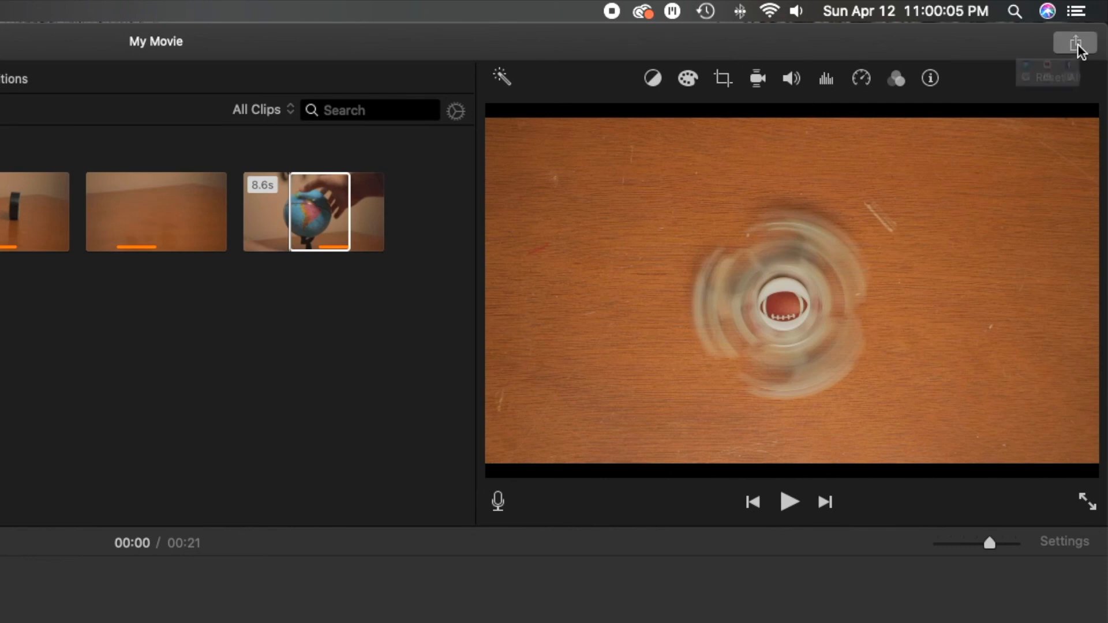
Start sharing the movie as a file and title the export "iMovie Monday"
left_click(1088, 26)
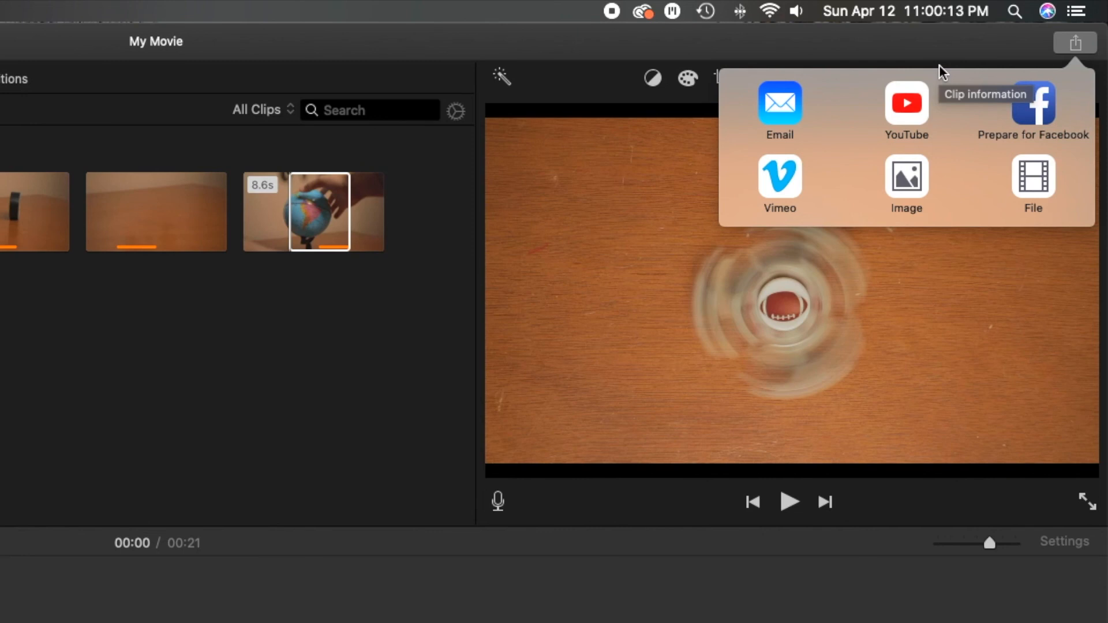
left_click(1030, 176)
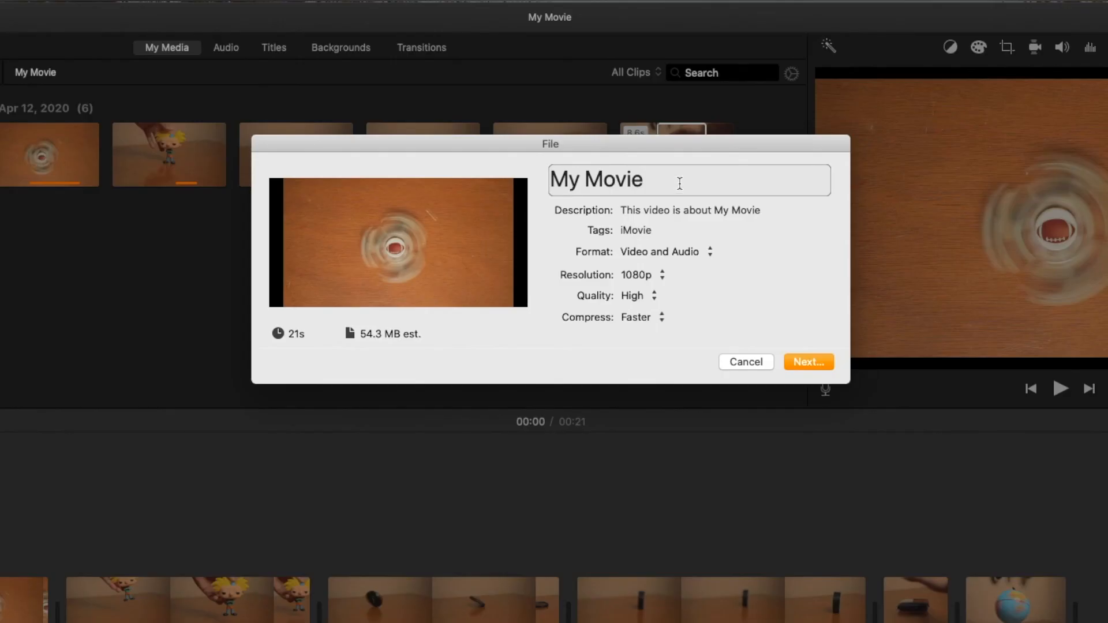
left_click_drag(680, 184, 551, 173)
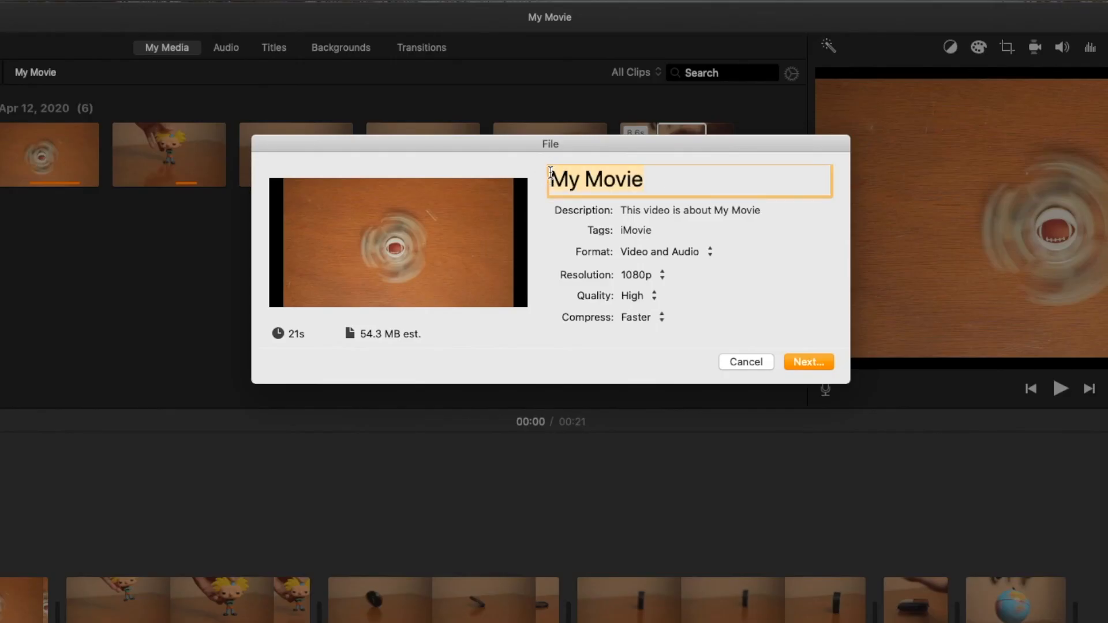
key("BackSpace")
type("vie Monday")
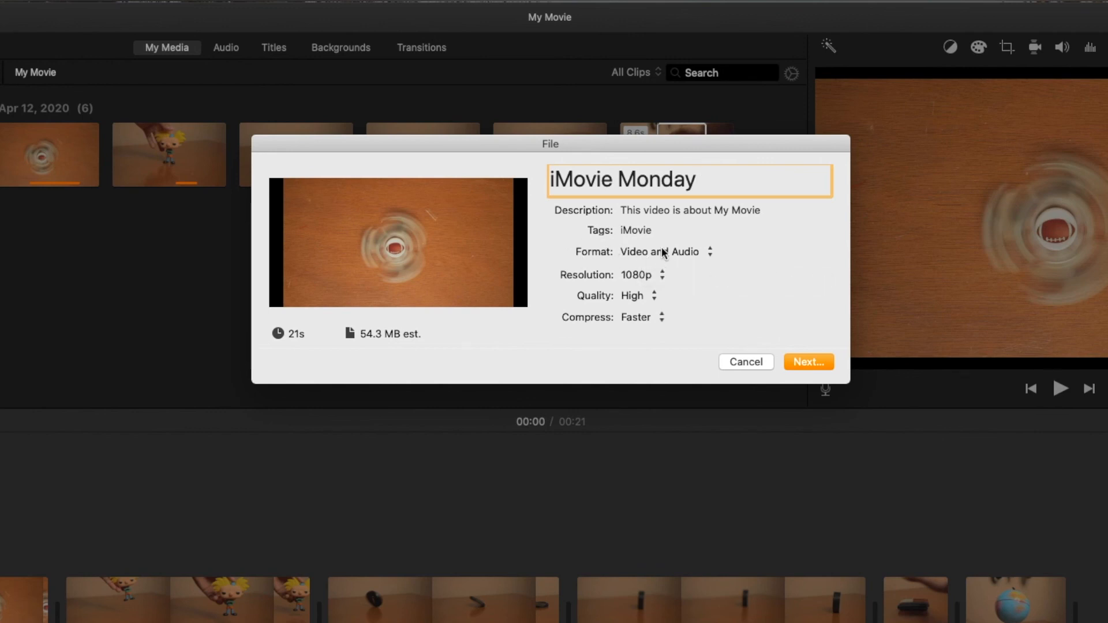
Try the Audio Only export format, view its file format choices, and return the format to Video and Audio
left_click(646, 251)
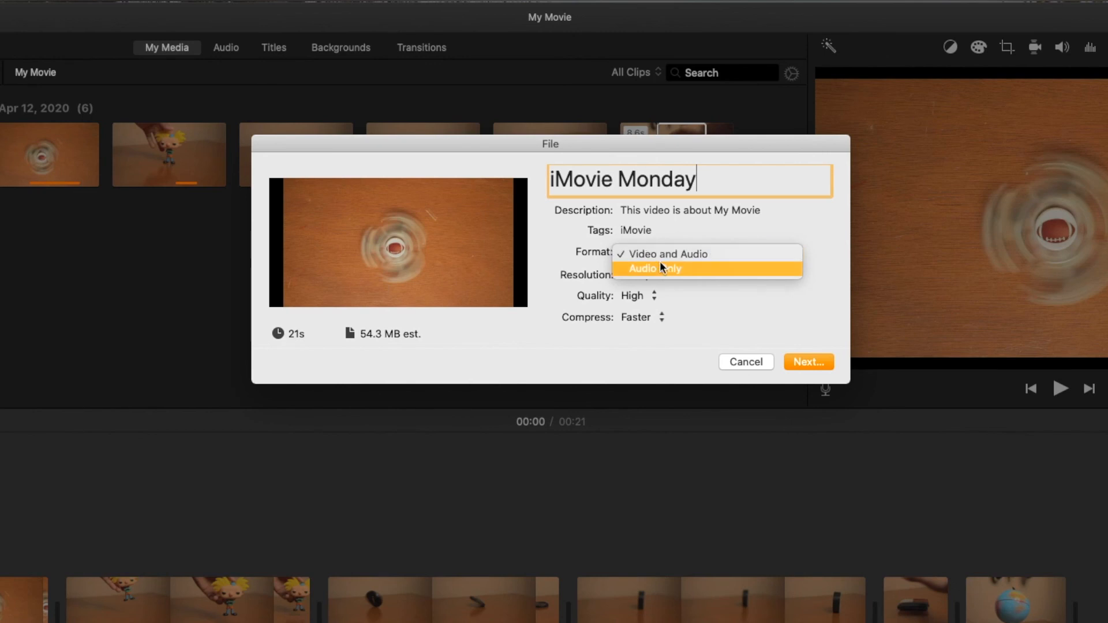
left_click(661, 268)
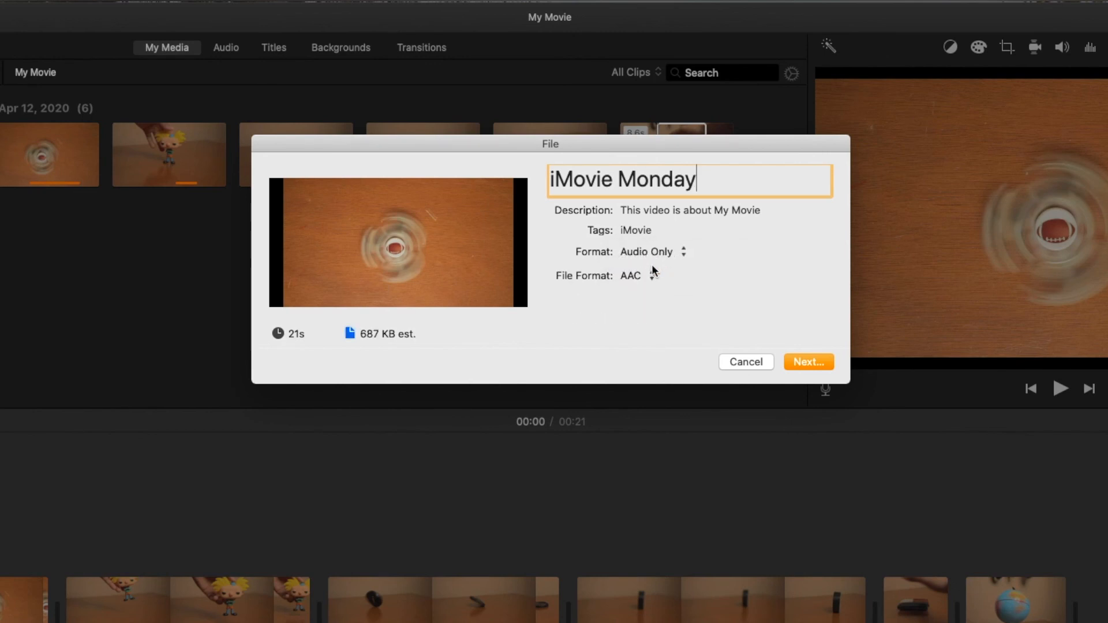
left_click(653, 270)
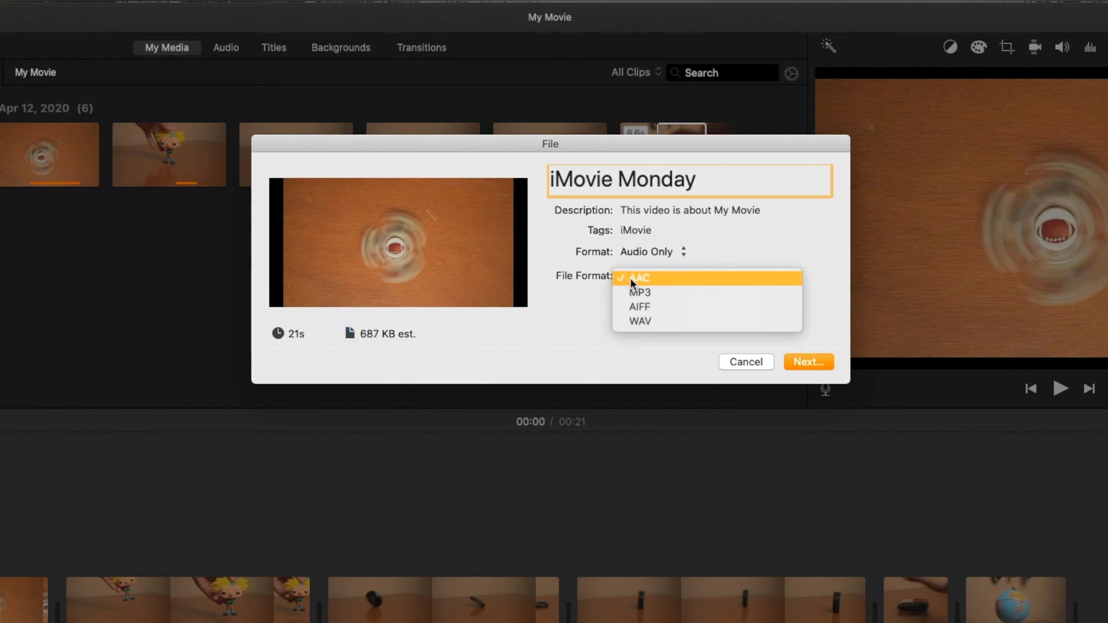
left_click(638, 249)
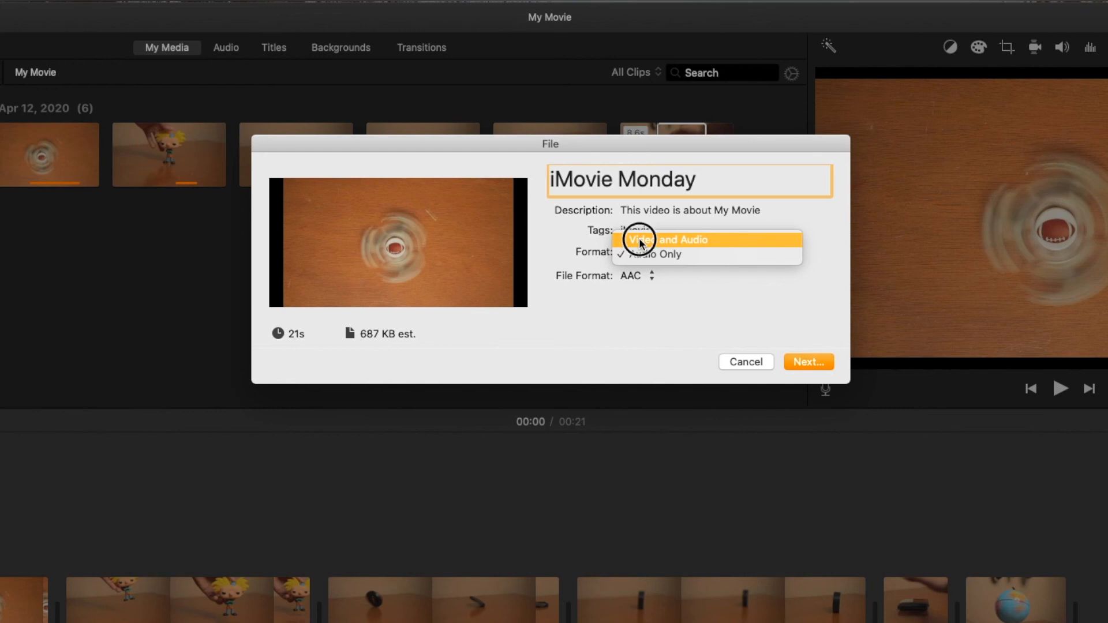
left_click(640, 242)
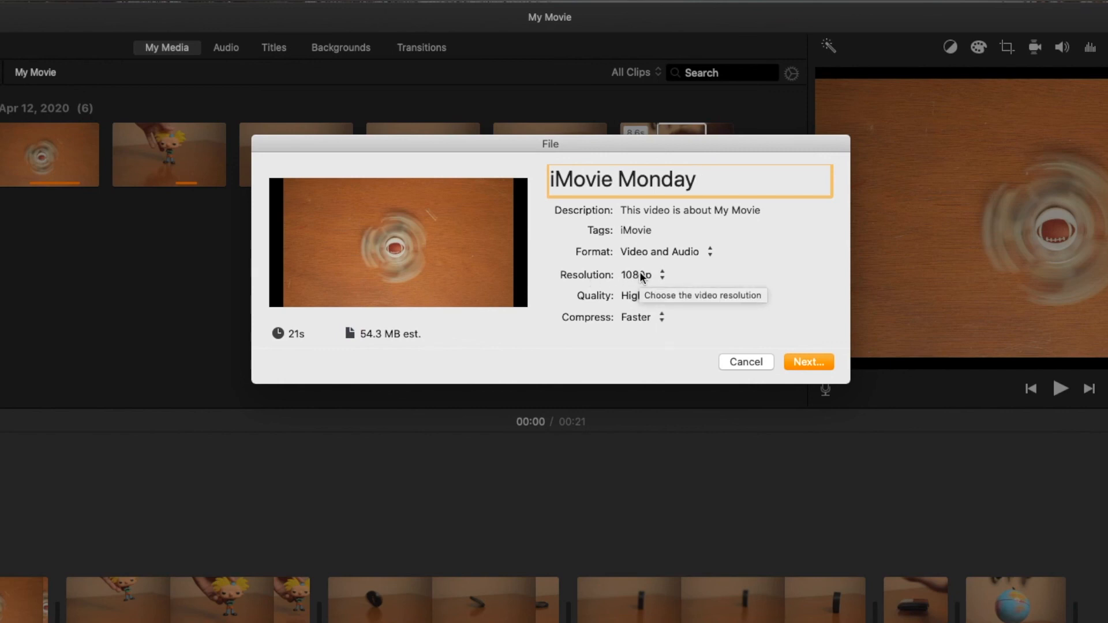
Review the export's available resolution and quality options, keeping 1080p and High
left_click(641, 274)
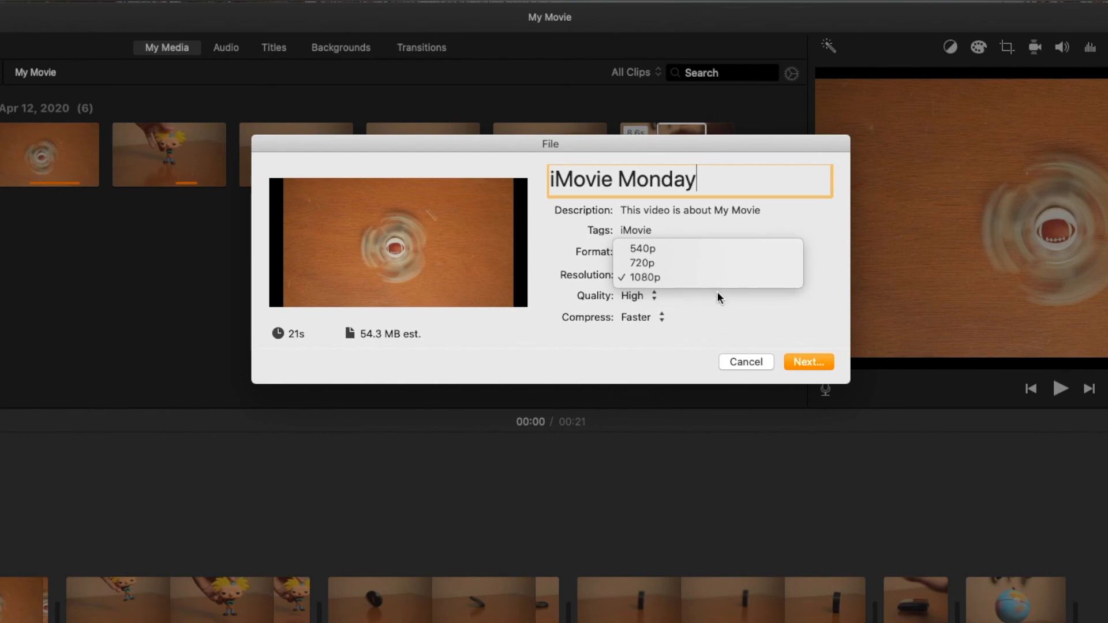
left_click(670, 303)
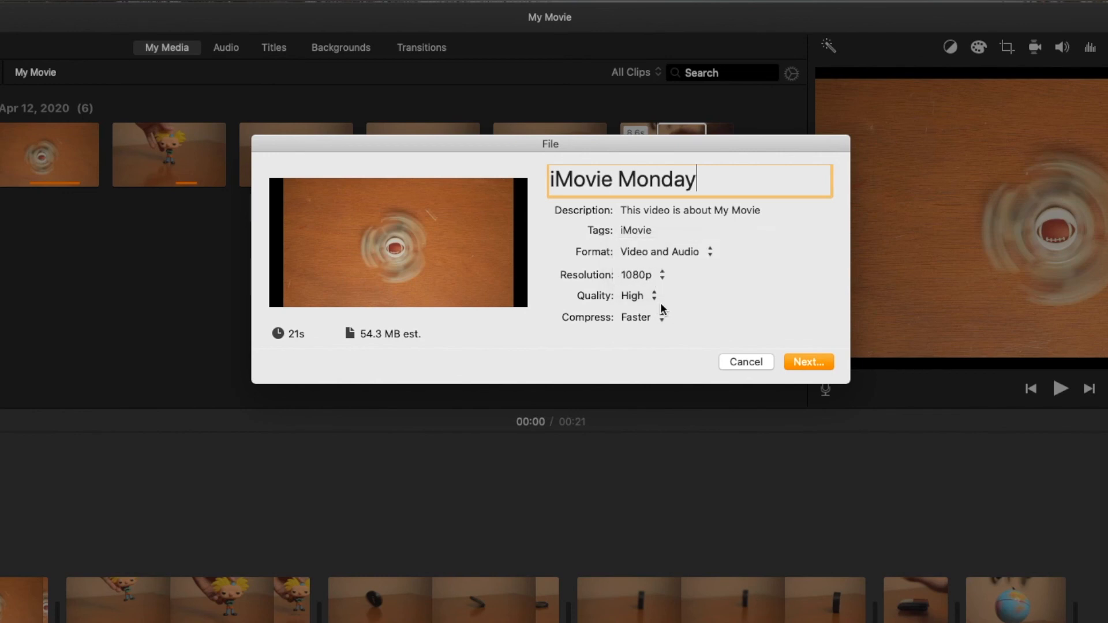
left_click(641, 297)
left_click(732, 251)
left_click(645, 275)
left_click(633, 278)
left_click(637, 295)
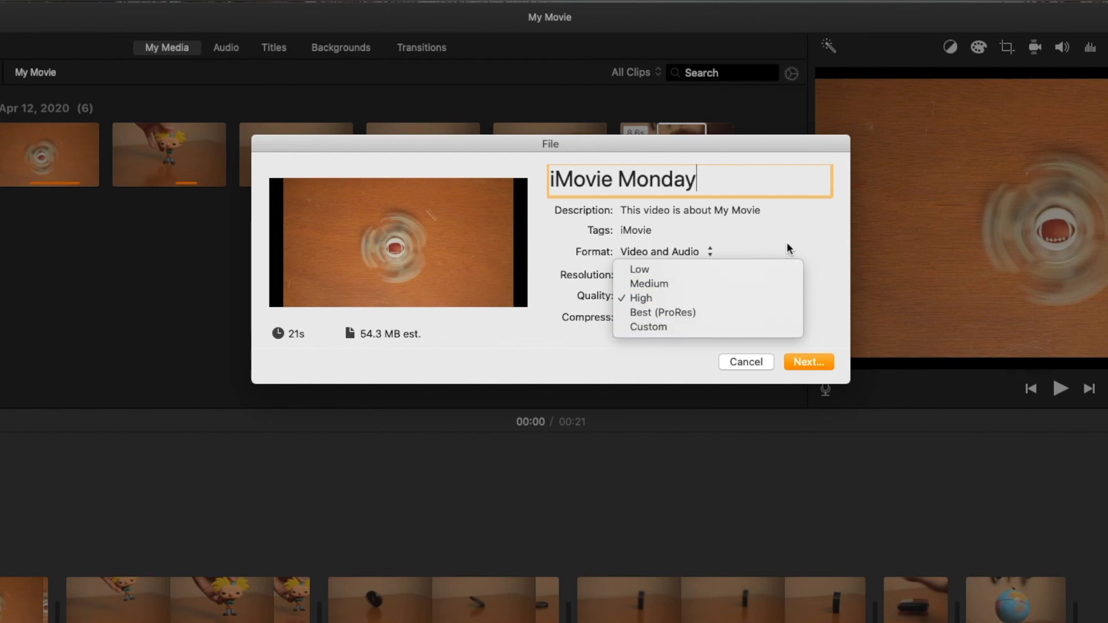
left_click(643, 298)
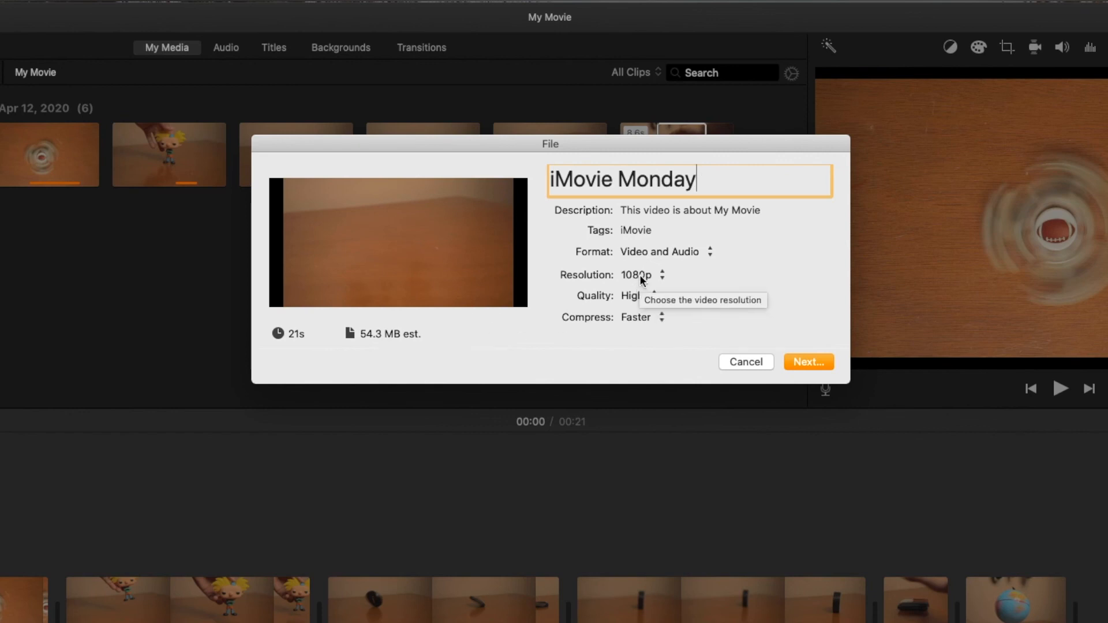
Try the Best (ProRes) export quality and set the quality back to High
left_click(636, 295)
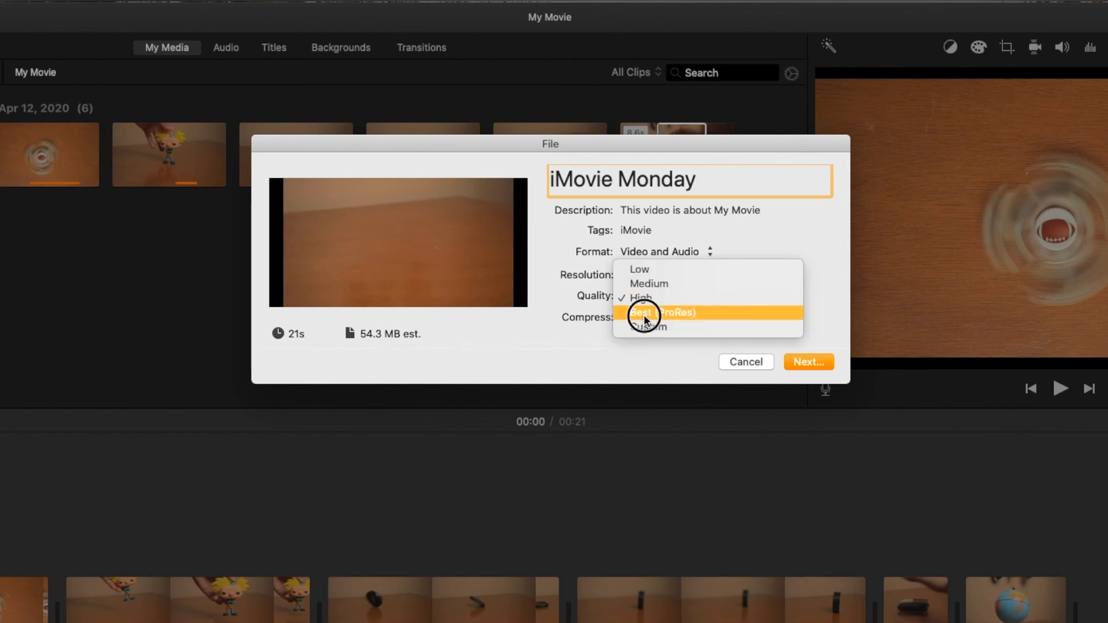
left_click(644, 317)
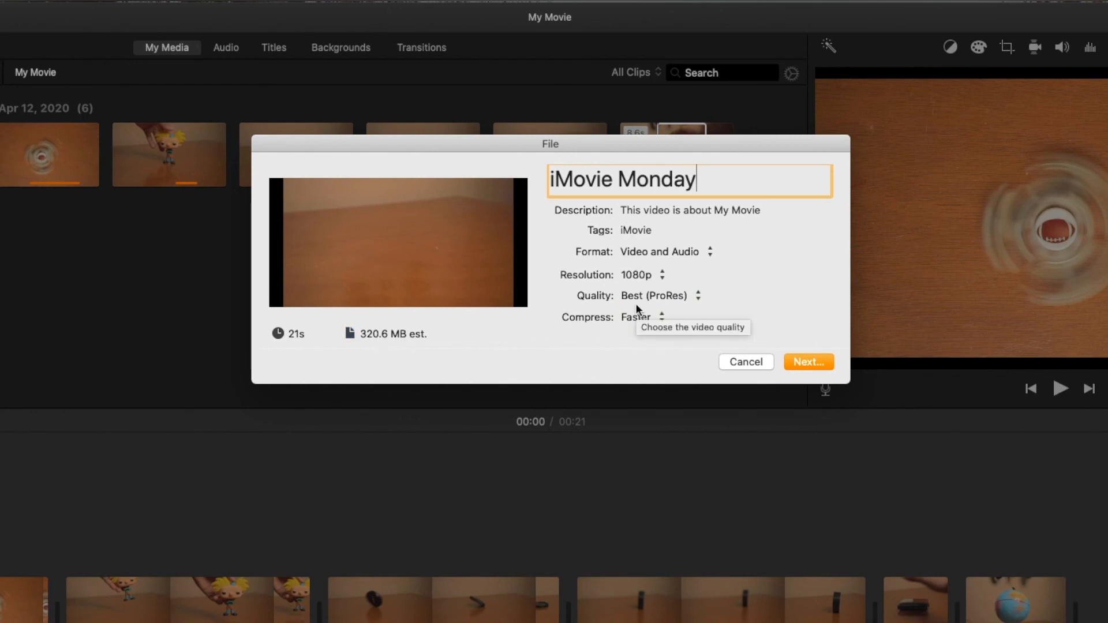
left_click(652, 295)
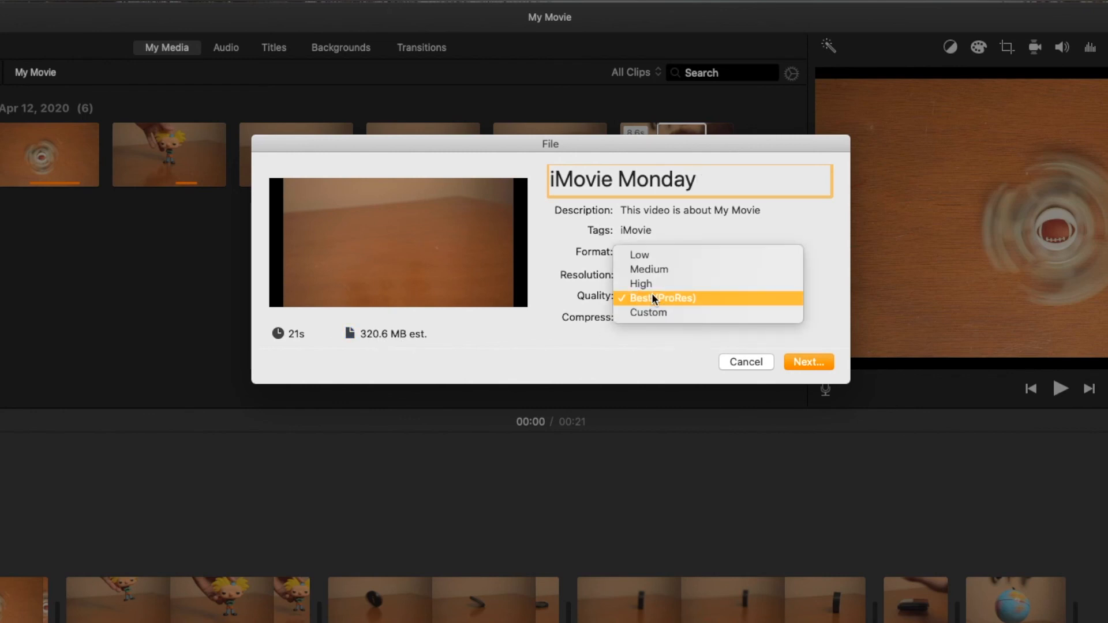
left_click(656, 284)
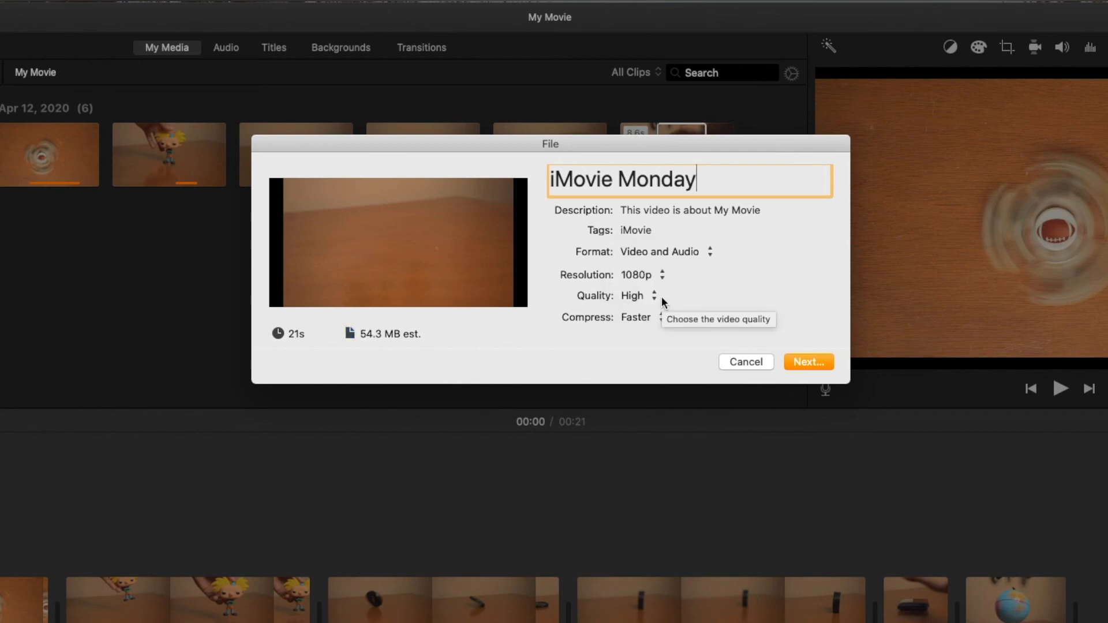
Review the compression options for the export, keeping Faster
left_click(634, 319)
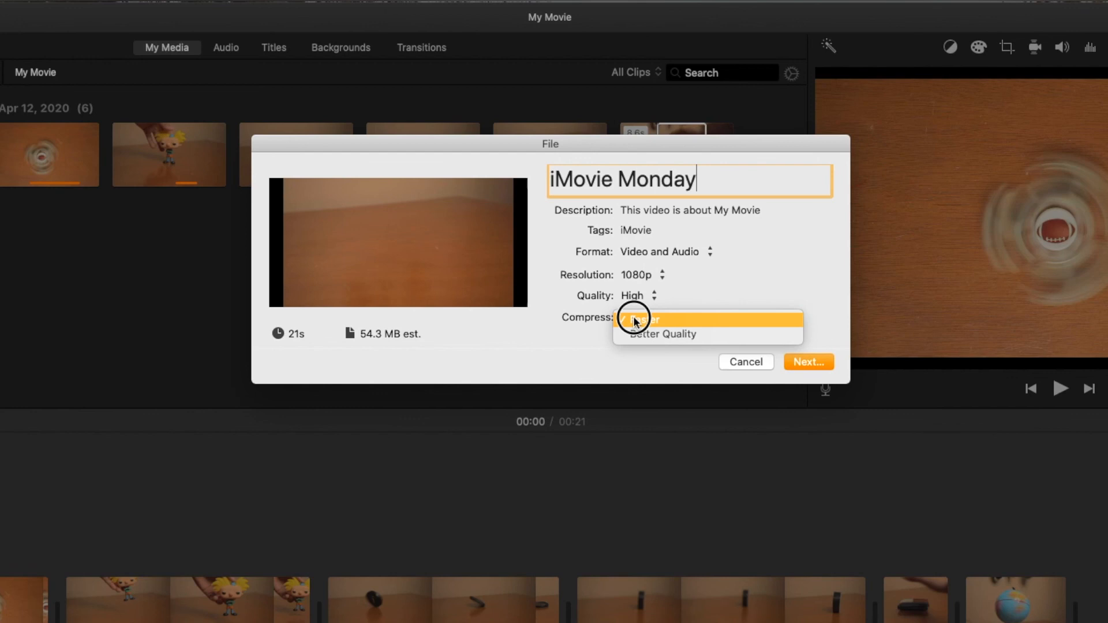
left_click(634, 320)
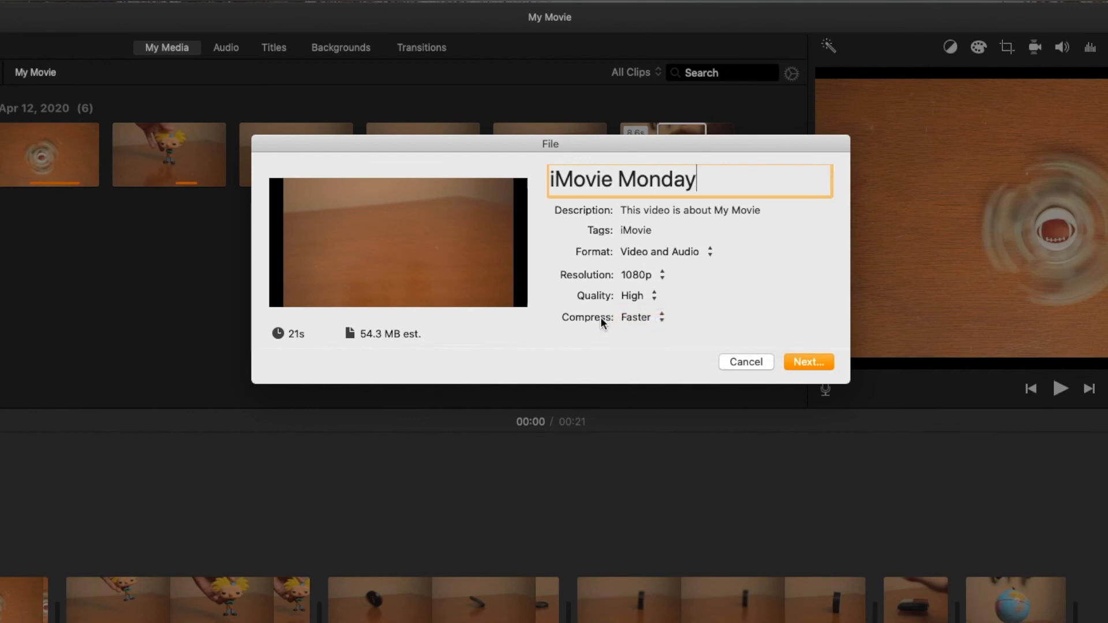
left_click(631, 317)
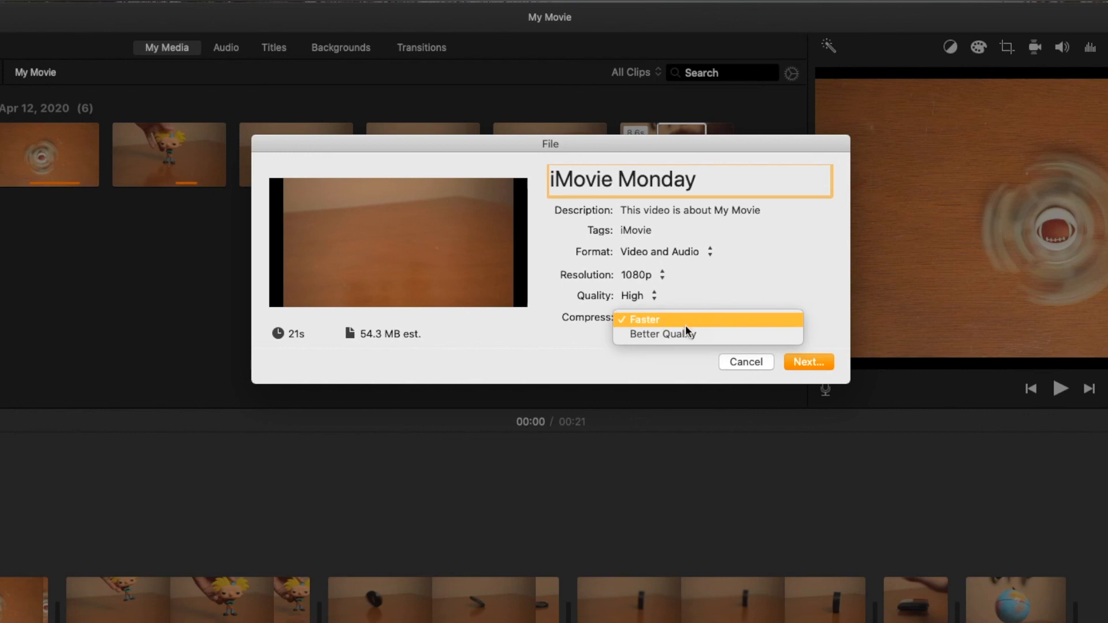
left_click(738, 293)
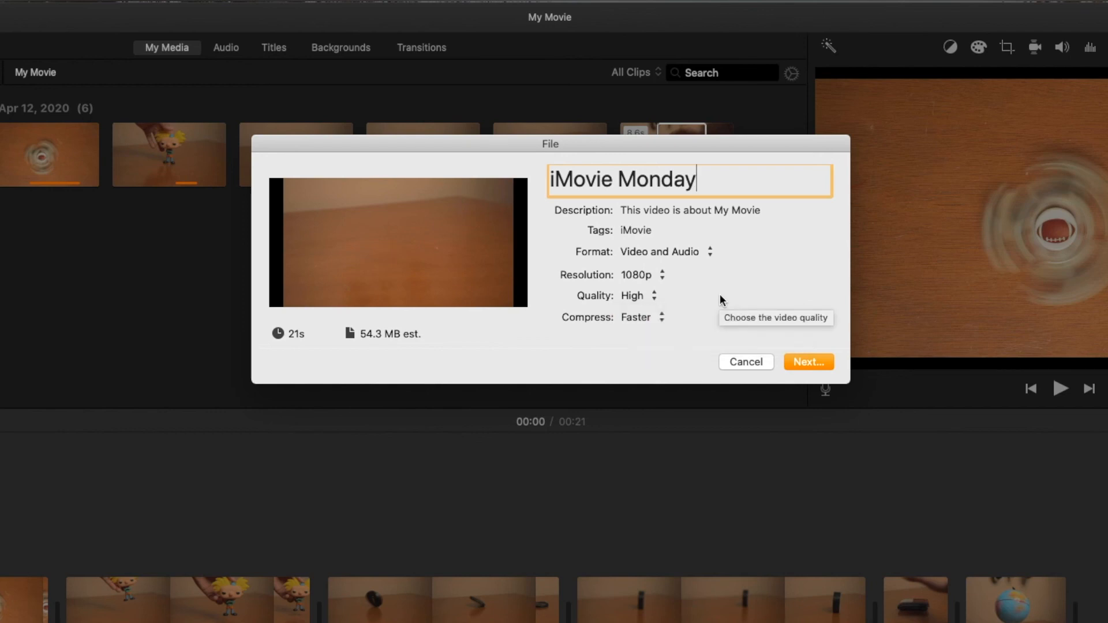
left_click(648, 315)
left_click(704, 300)
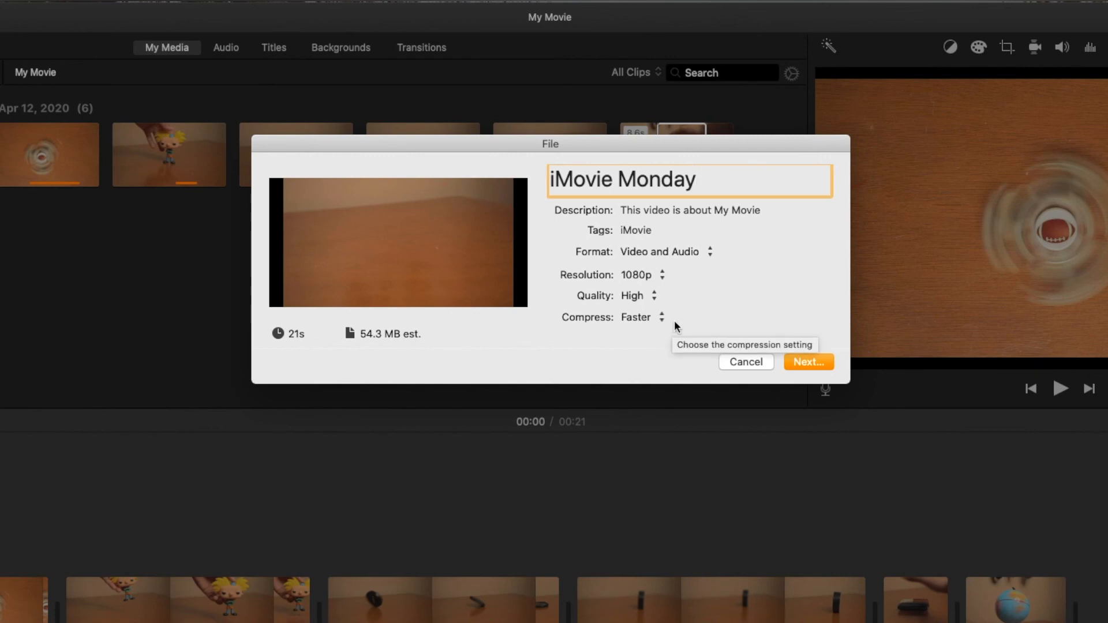
Continue the export and save it as "iMovie Monday" in the user's home folder
left_click(808, 362)
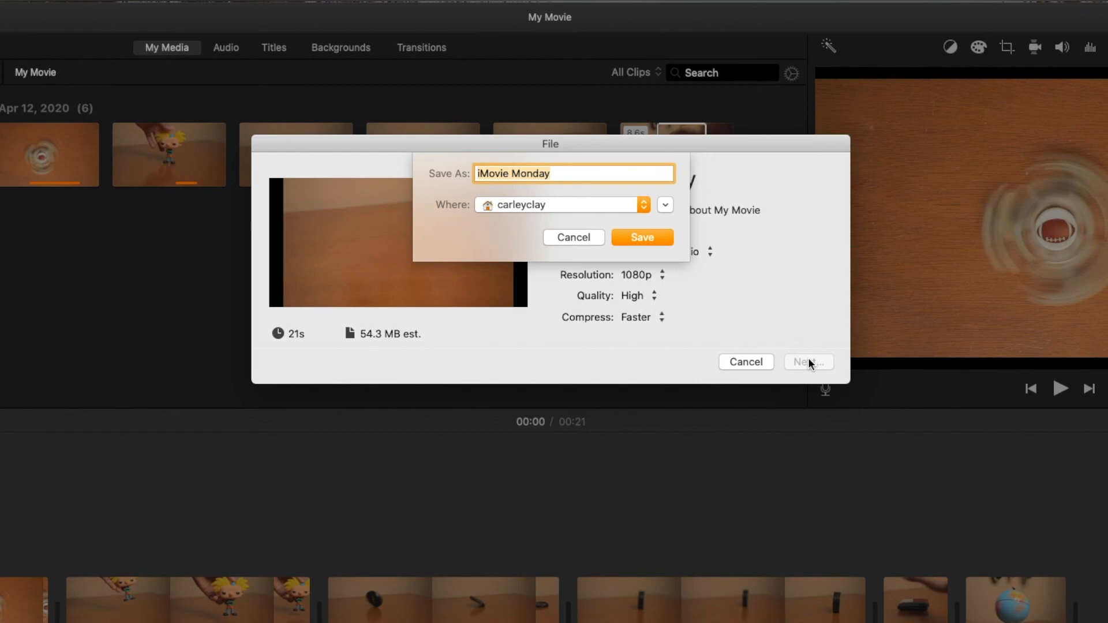
left_click(556, 203)
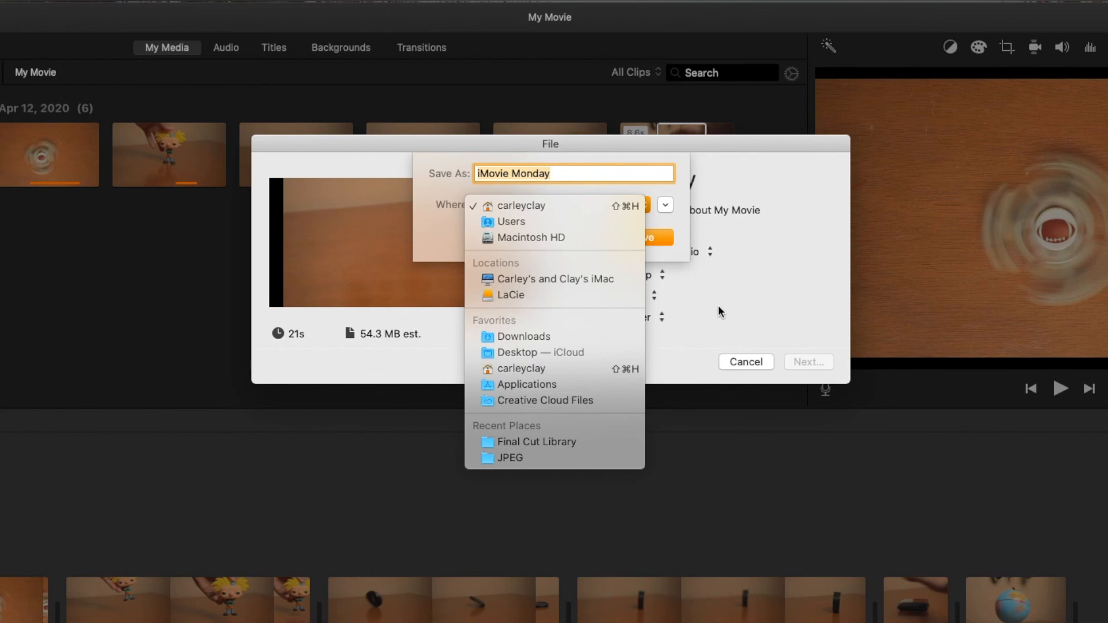
left_click(585, 205)
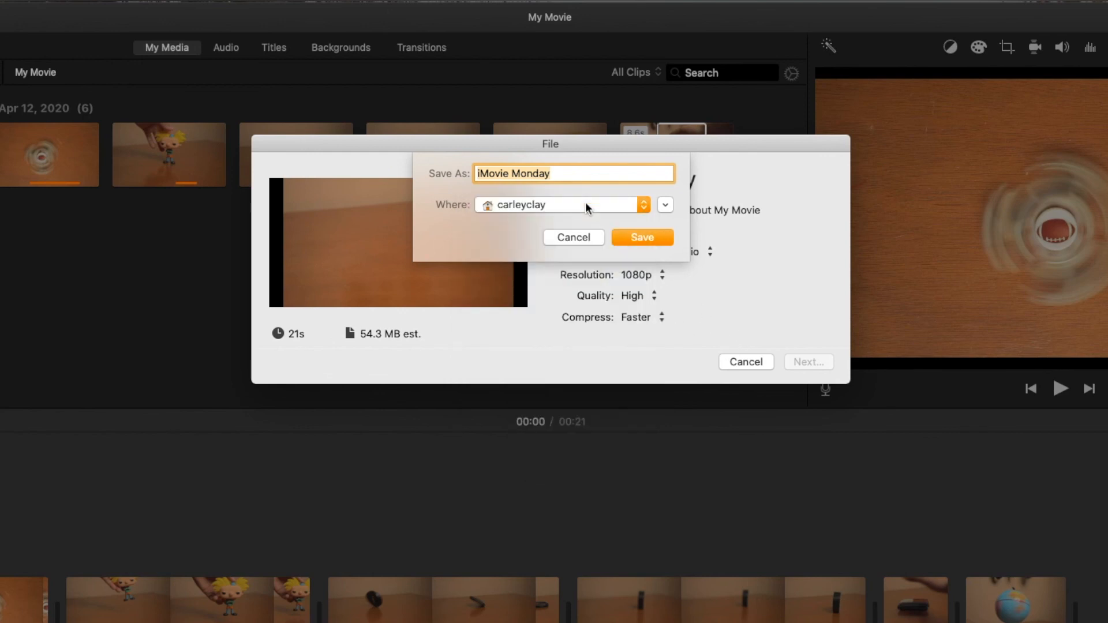
left_click(642, 237)
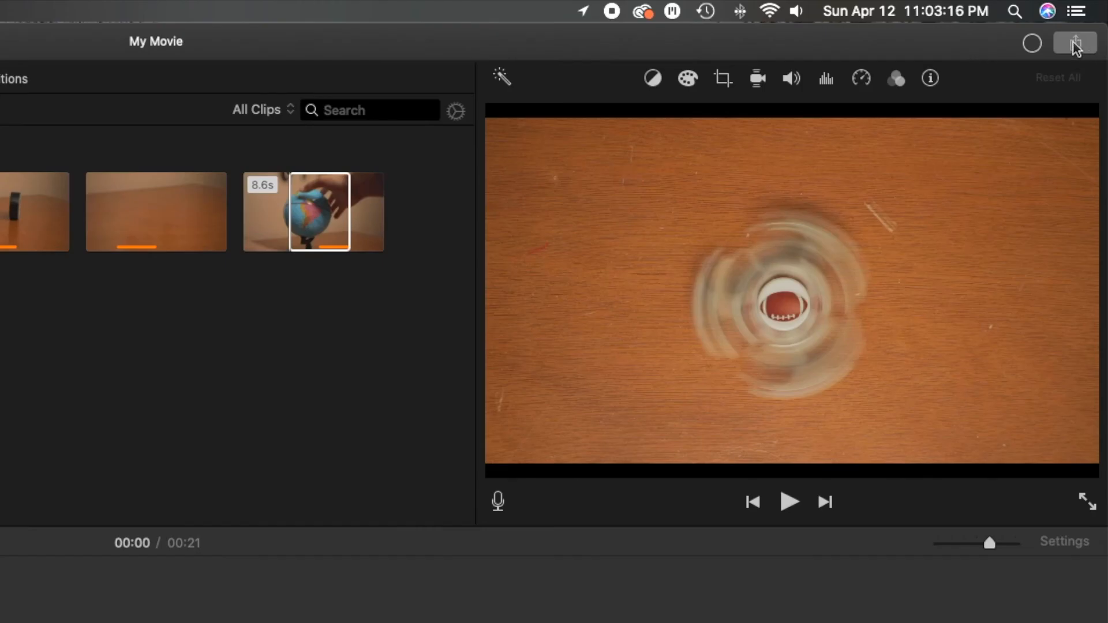
Check the export progress, show the finished iMovie Monday.mp4 in Finder, and preview it with Quick Look
left_click(1033, 45)
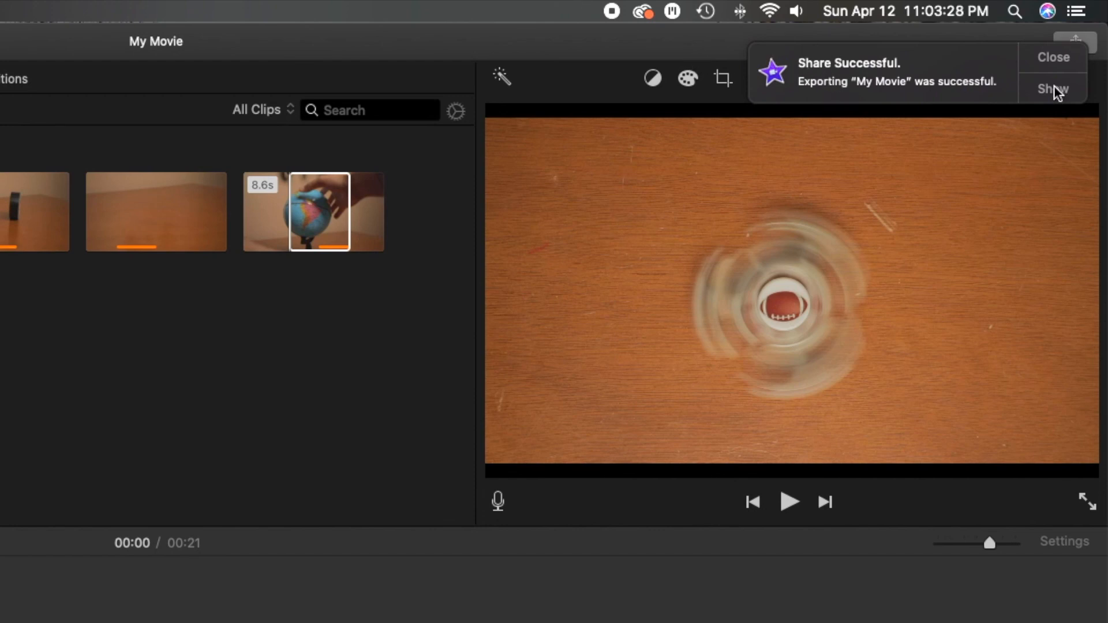
left_click(1056, 91)
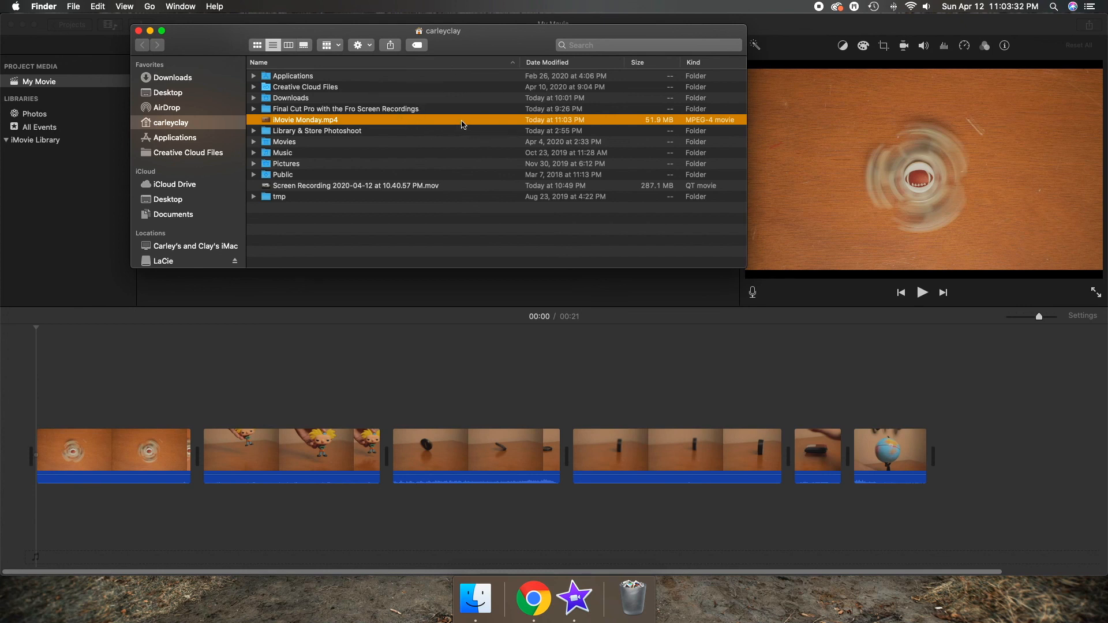
key("space")
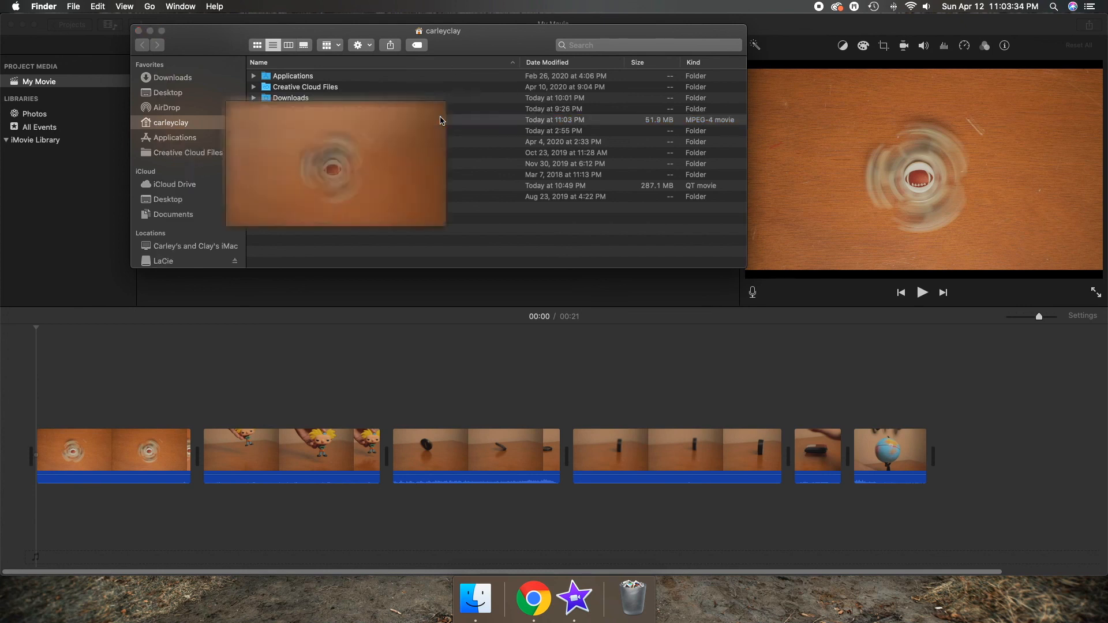